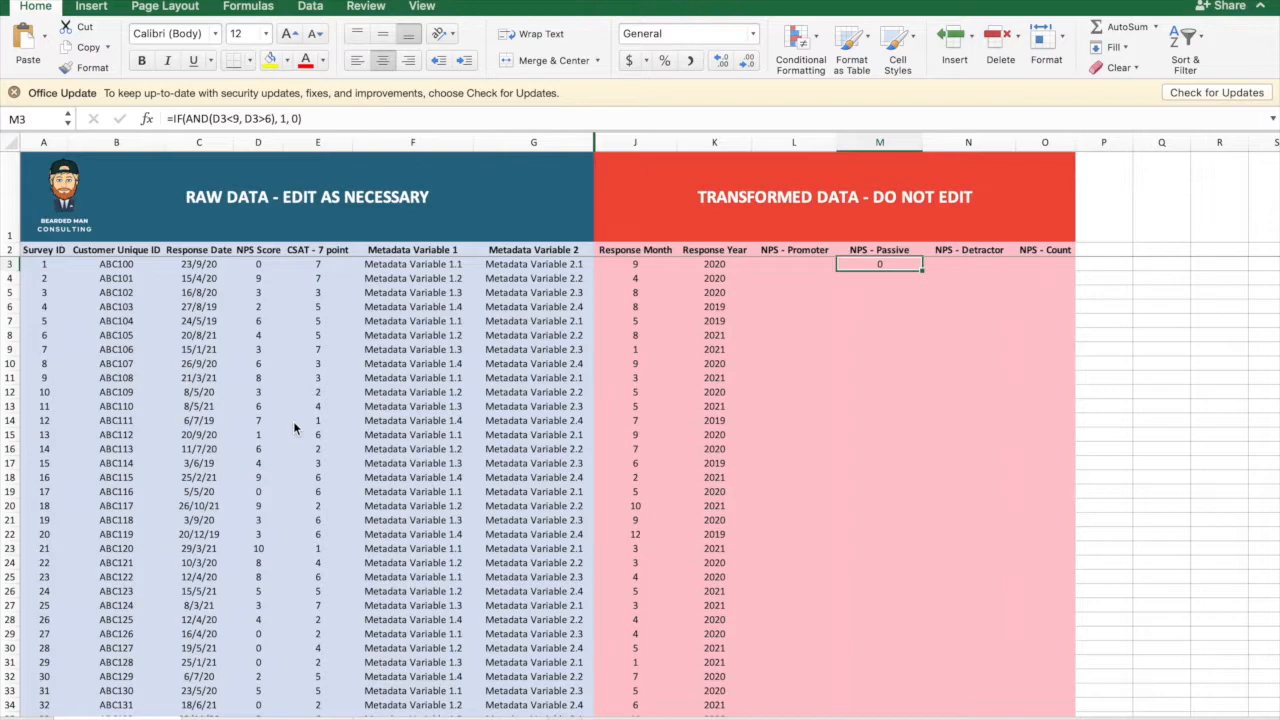
pyautogui.click(262, 141)
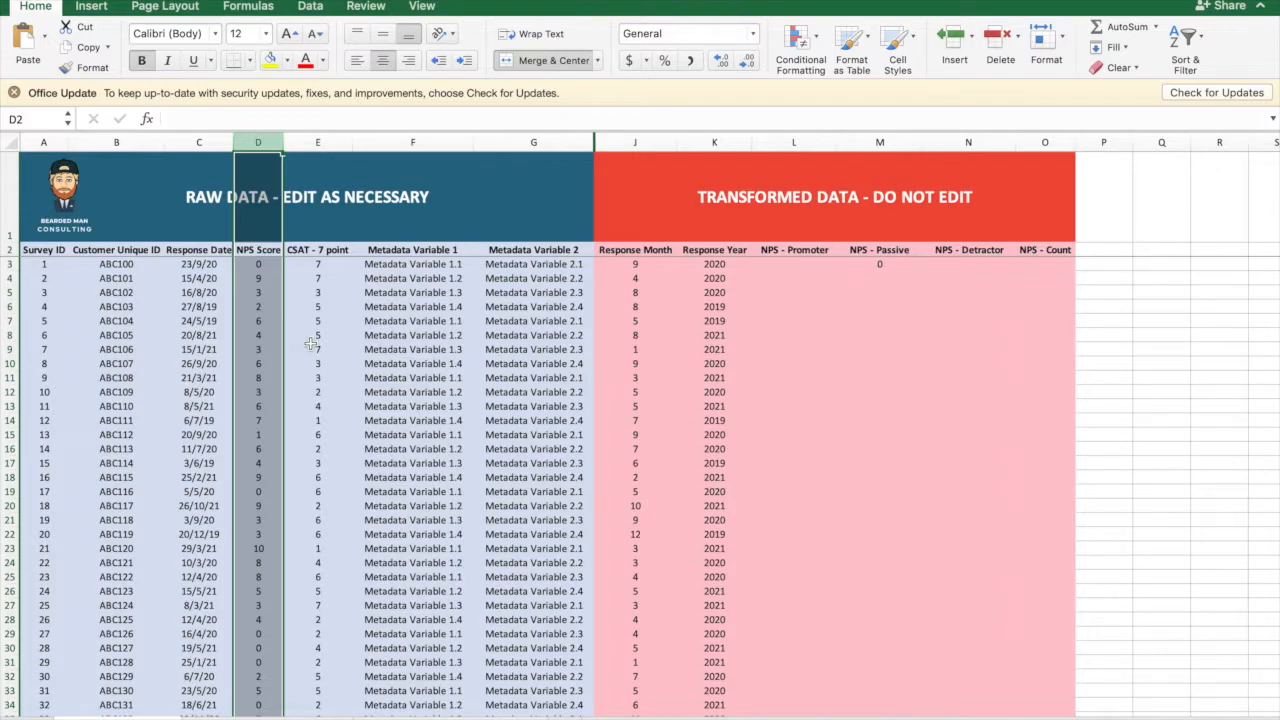
pyautogui.click(847, 346)
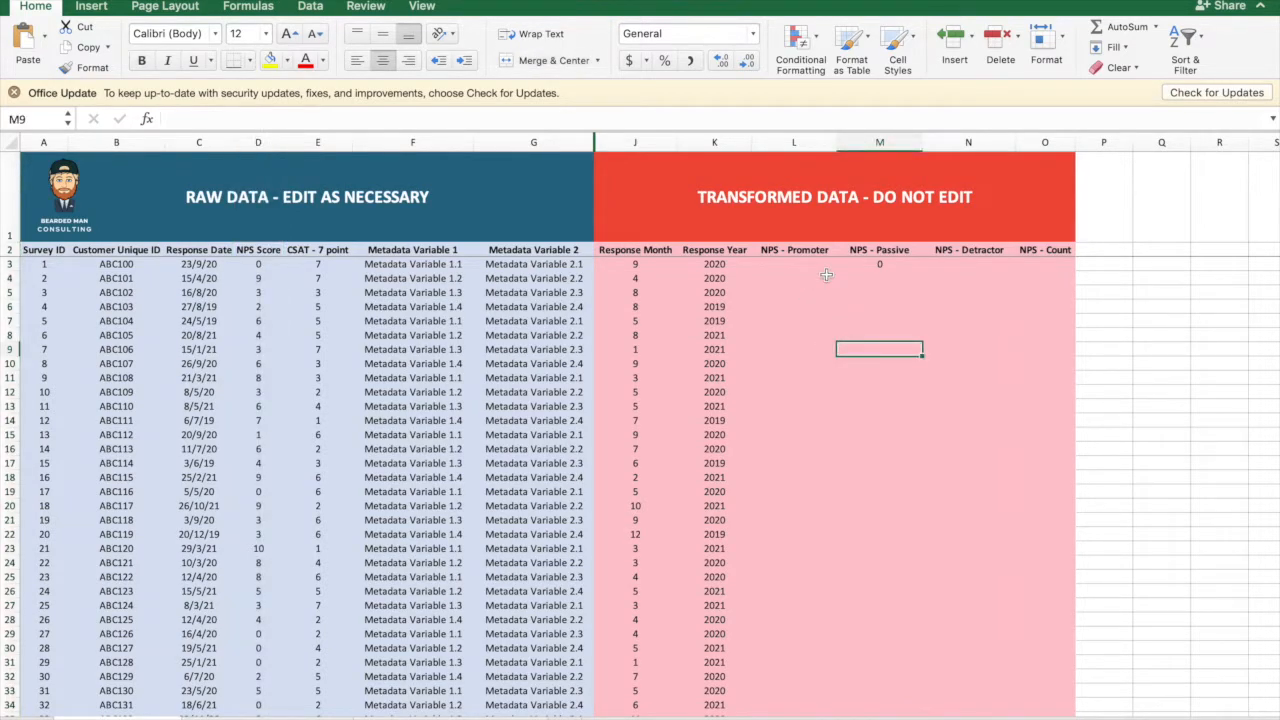
# Enter =IF(D3>8, 1, 0) in cell L3, the first row of the NPS - Promoter column
pyautogui.click(792, 263)
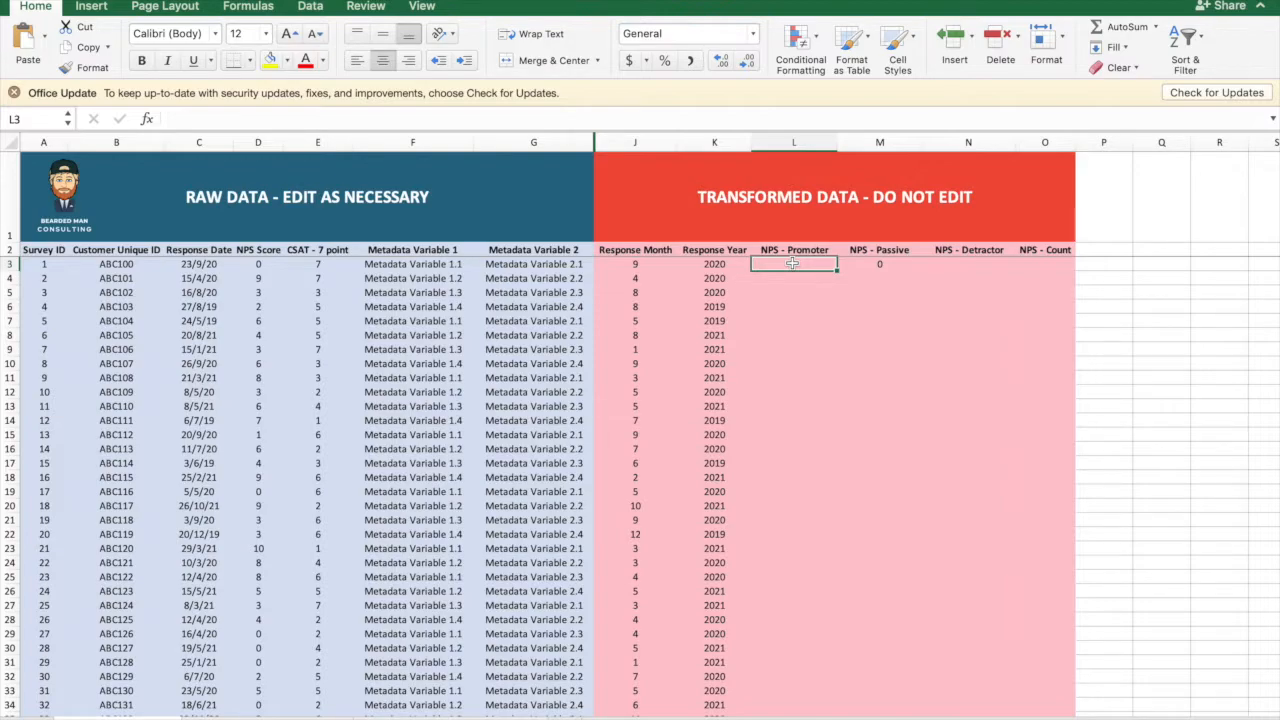
pyautogui.write('=if(')
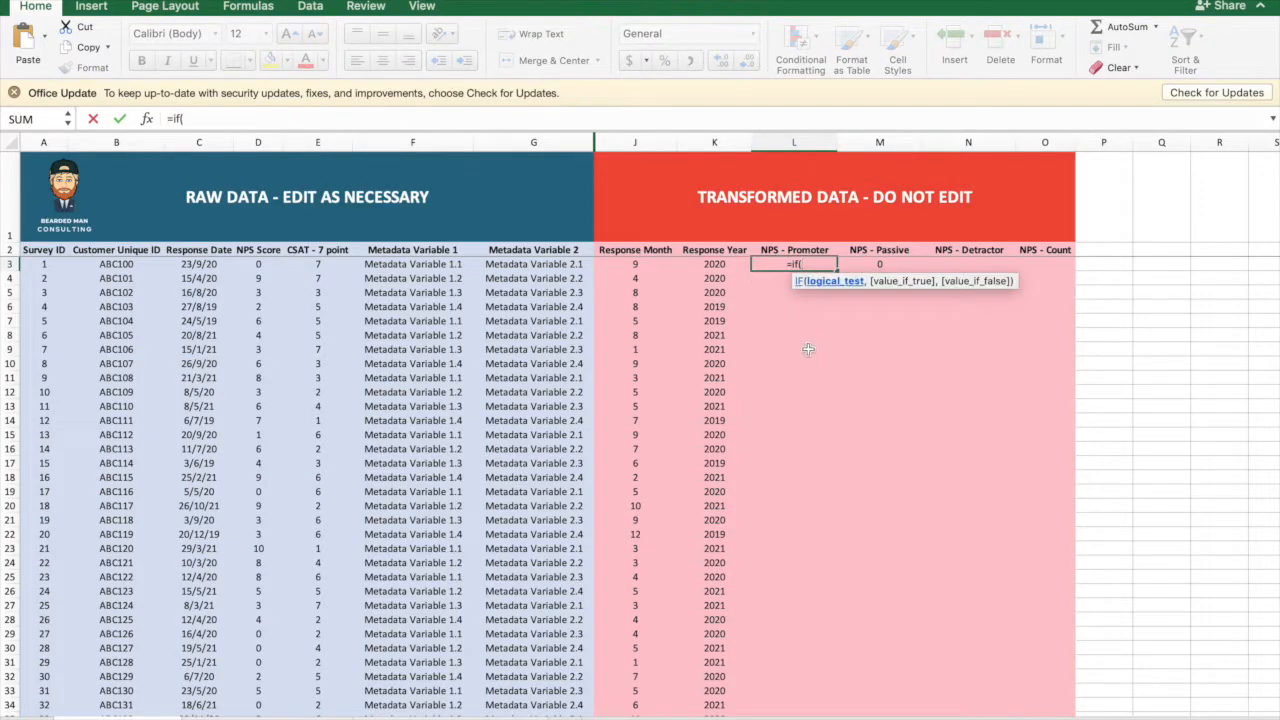
pyautogui.click(276, 265)
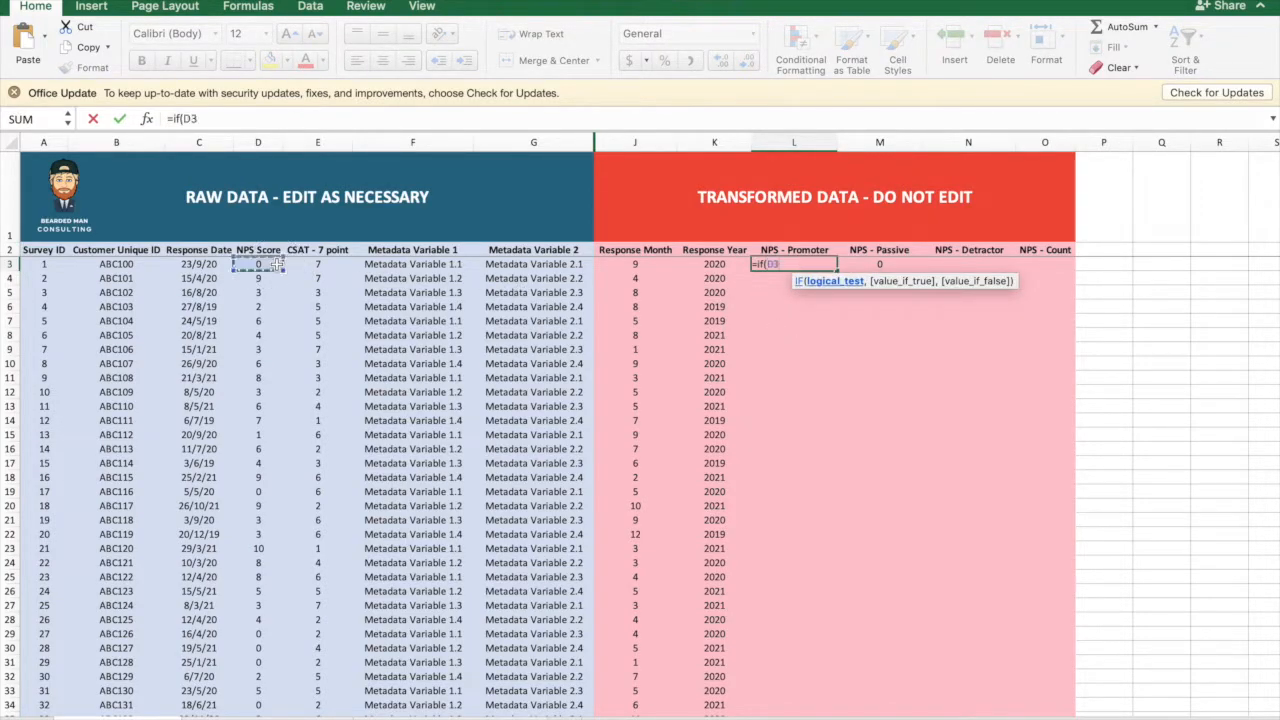
pyautogui.click(228, 121)
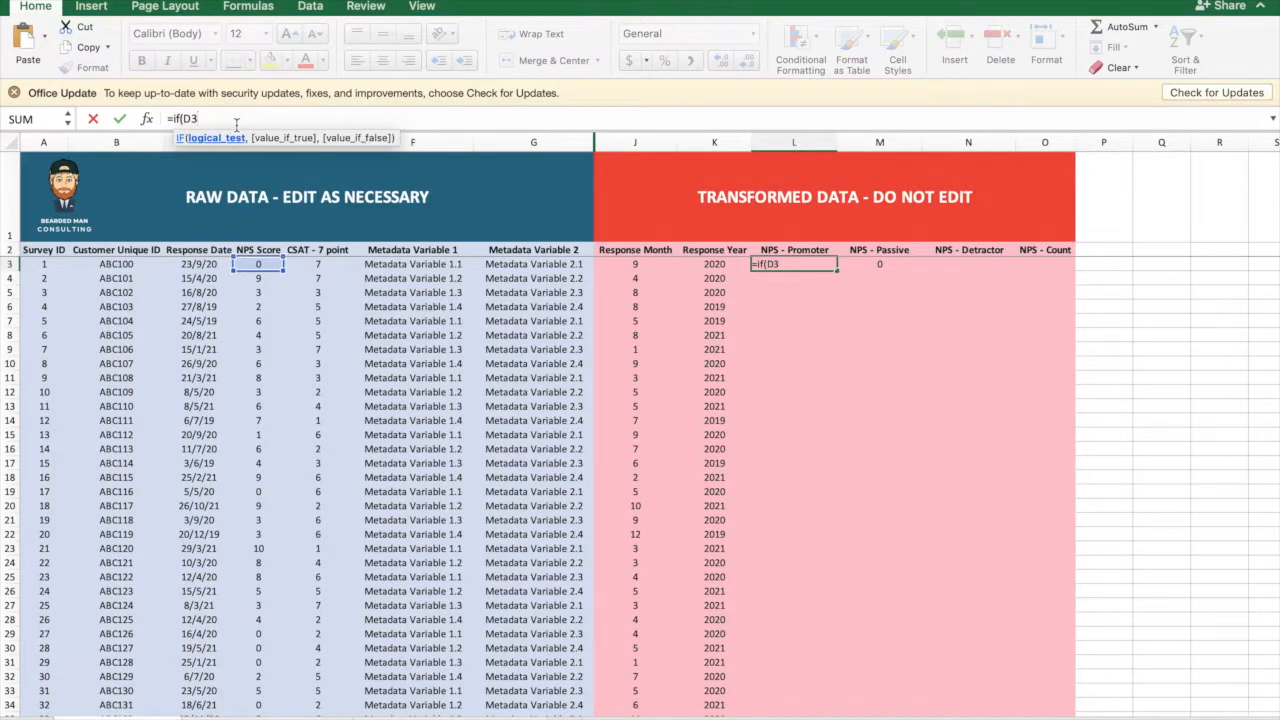
pyautogui.write('>8,')
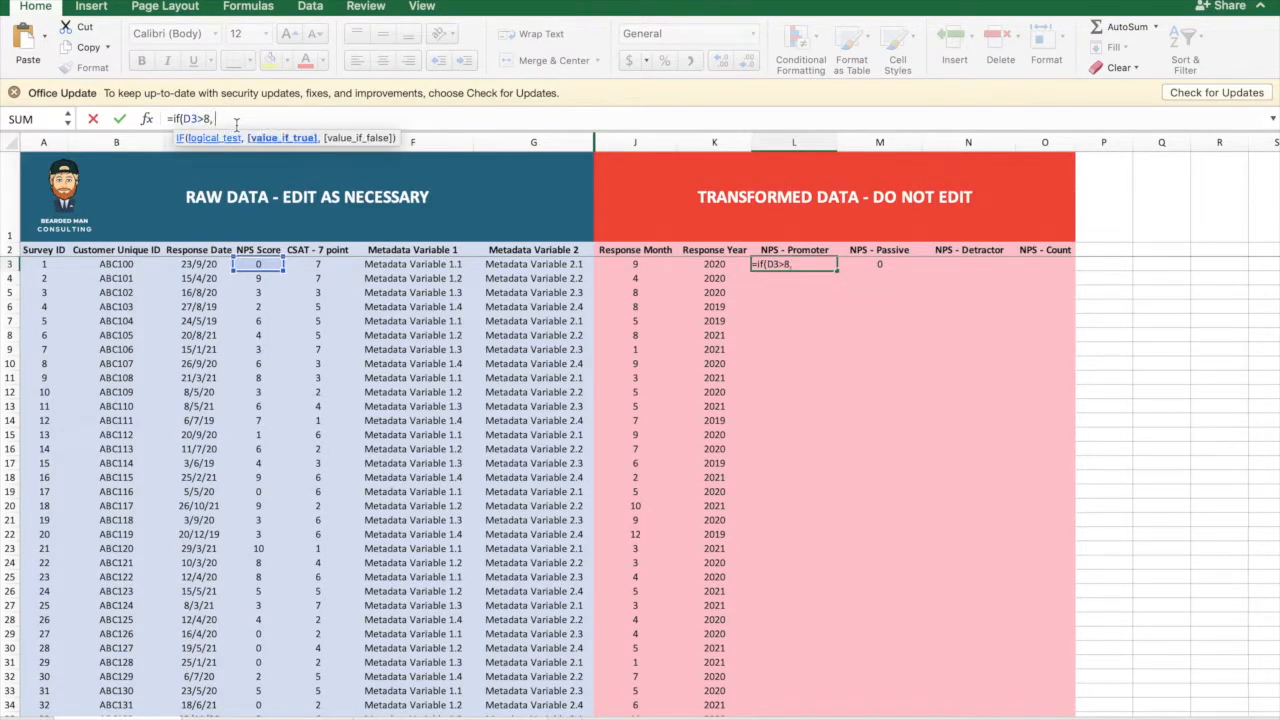
pyautogui.write(' 1,')
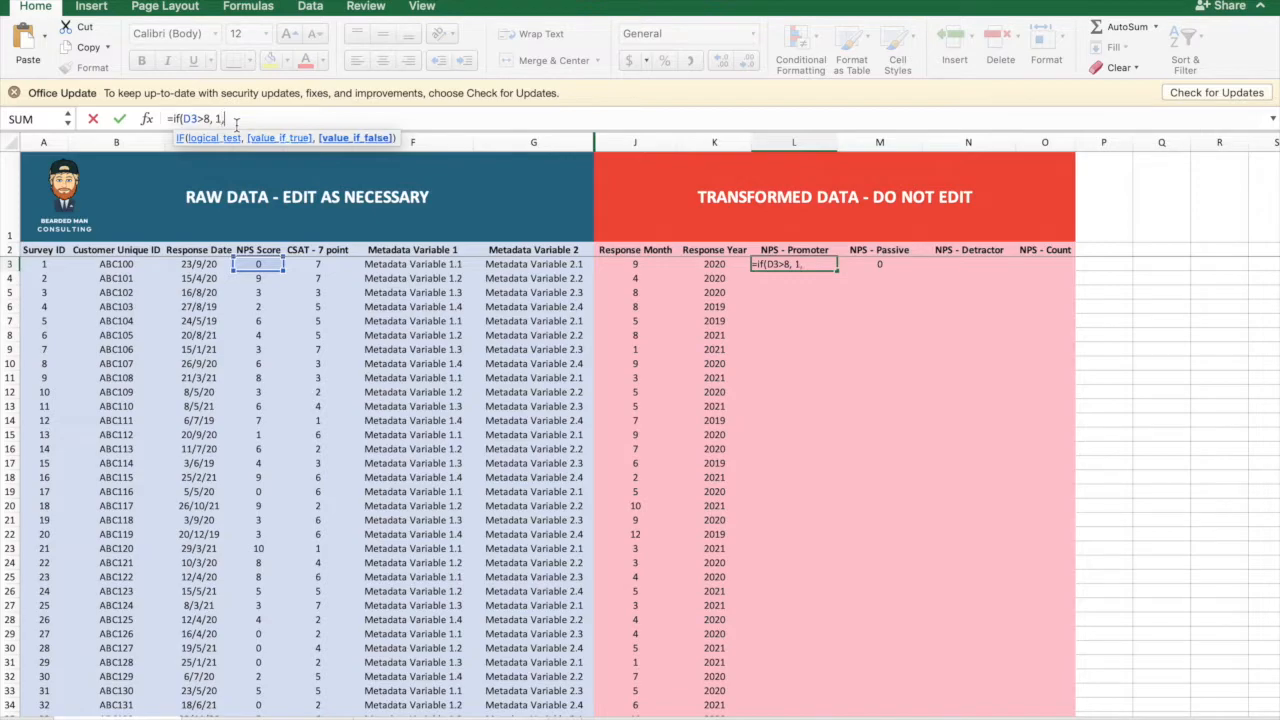
pyautogui.write(' 0)')
pyautogui.press('Return')
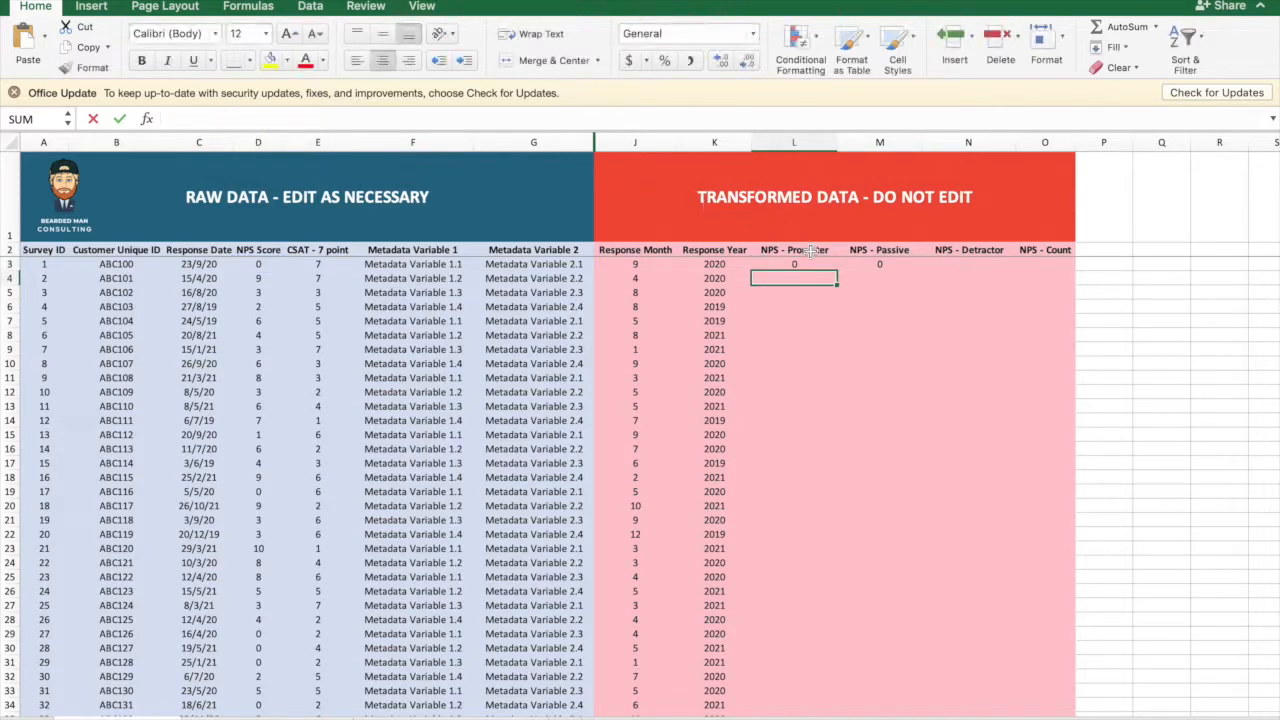
# Enter =IF(D3<7, 1, 0) in cell N3, the first row of the NPS - Detractor column
pyautogui.click(968, 265)
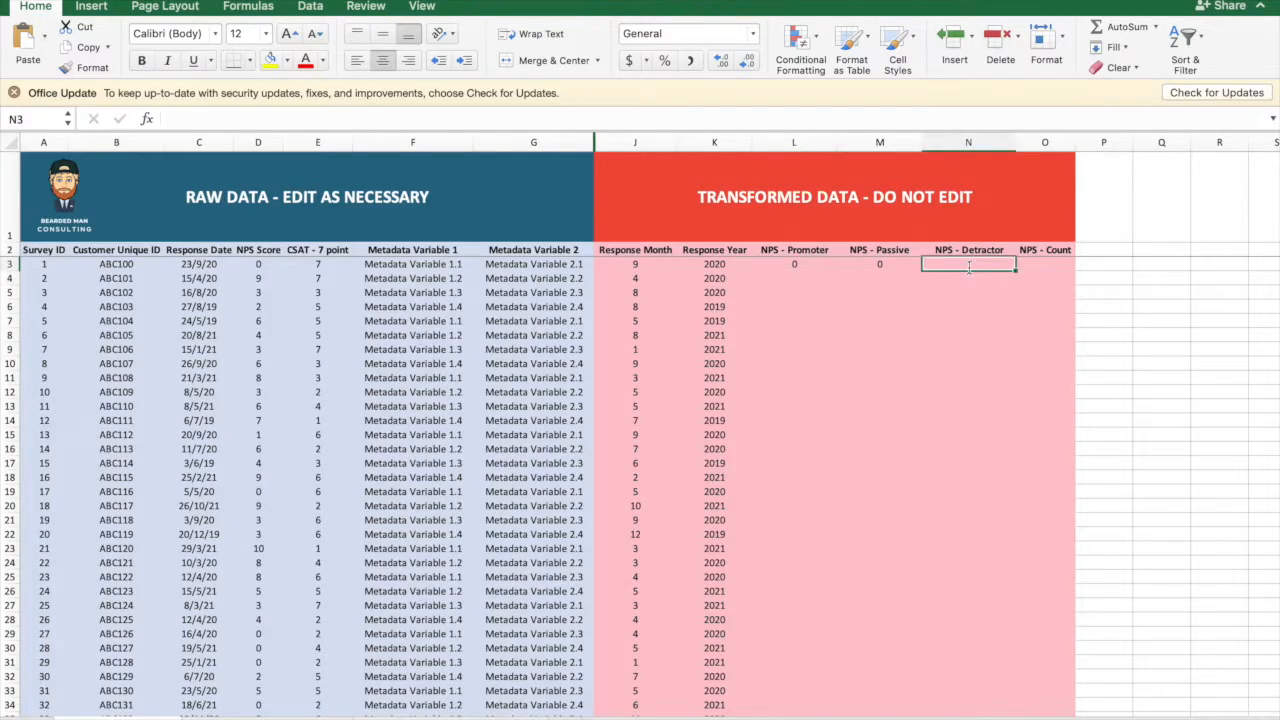
pyautogui.write('=if(')
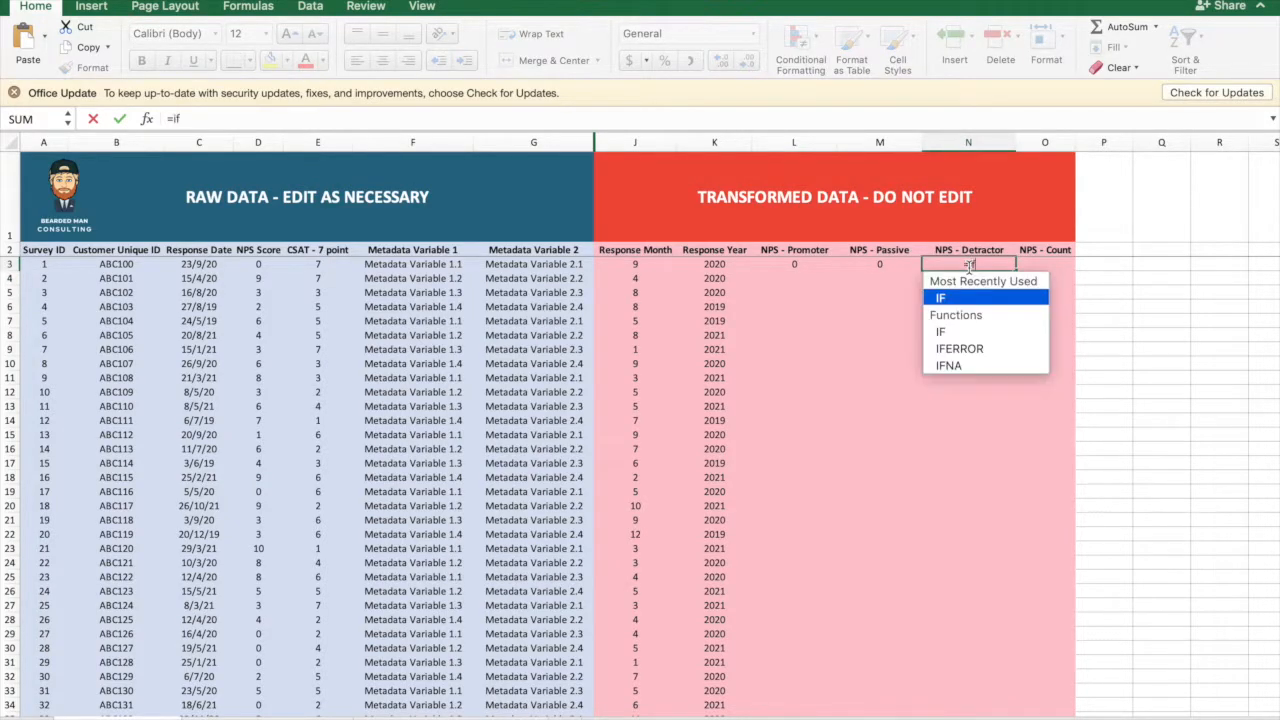
pyautogui.click(270, 265)
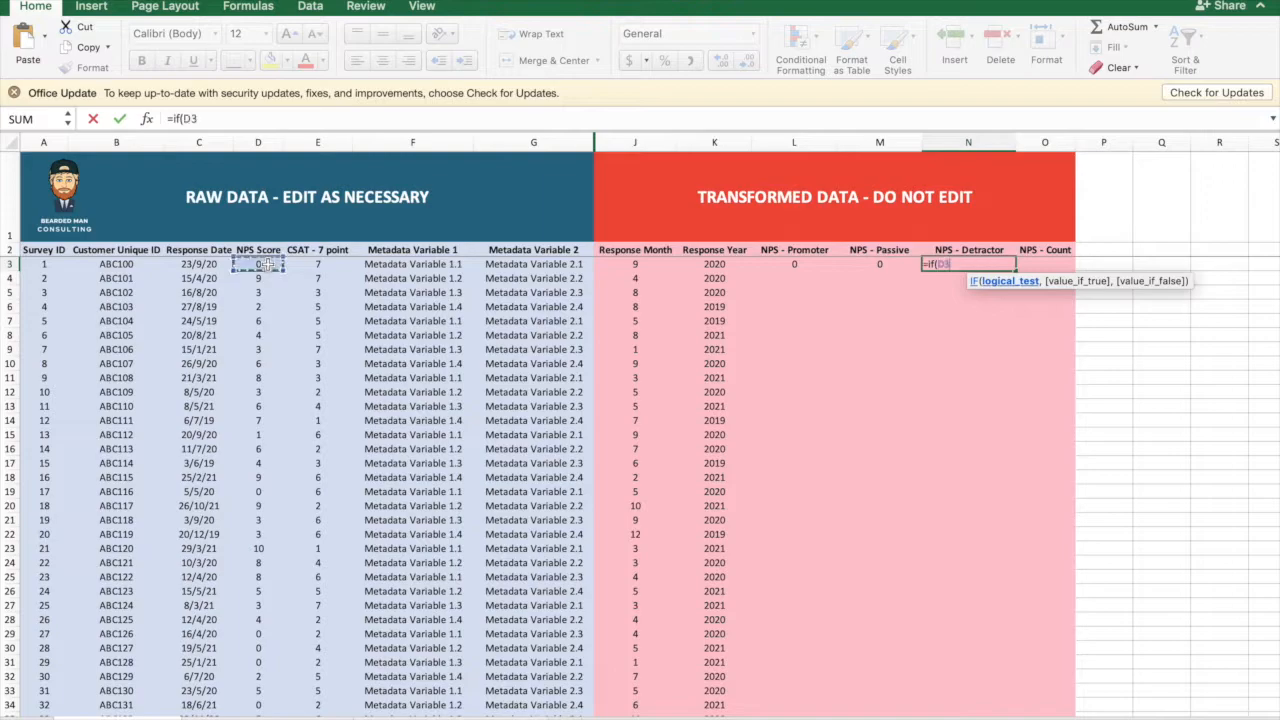
pyautogui.write('<7,')
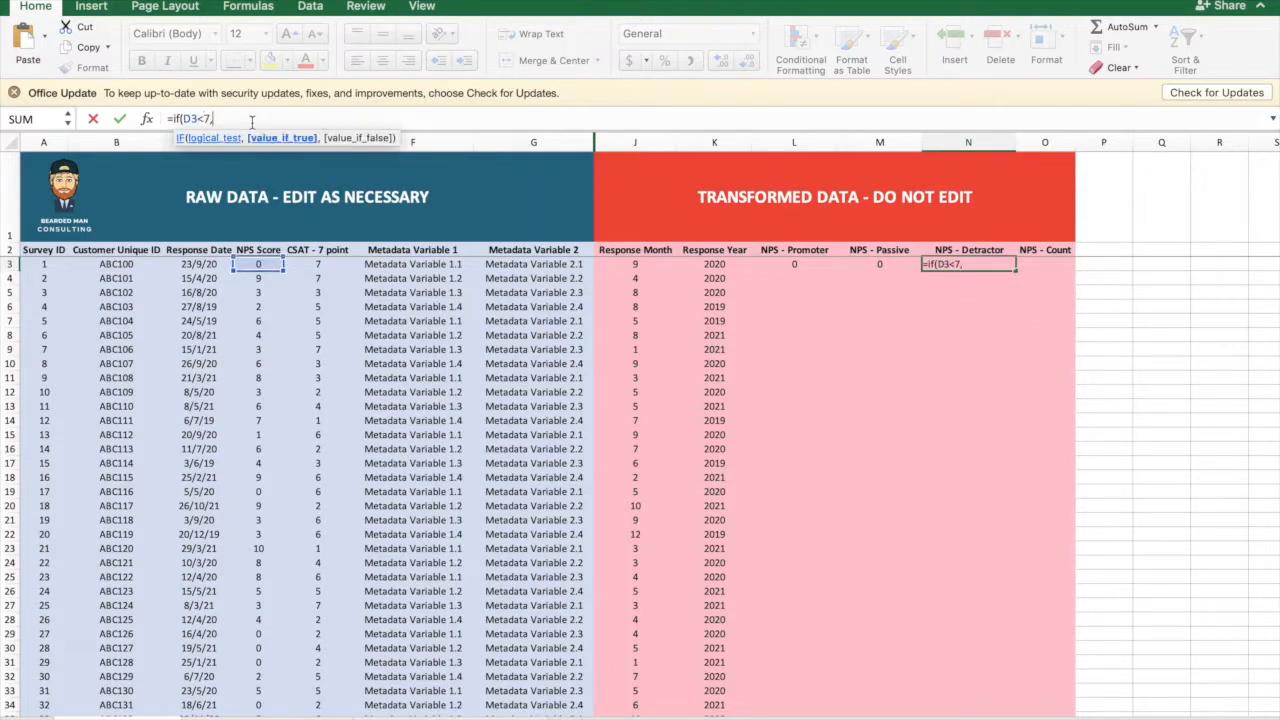
pyautogui.write(' 1, 0)')
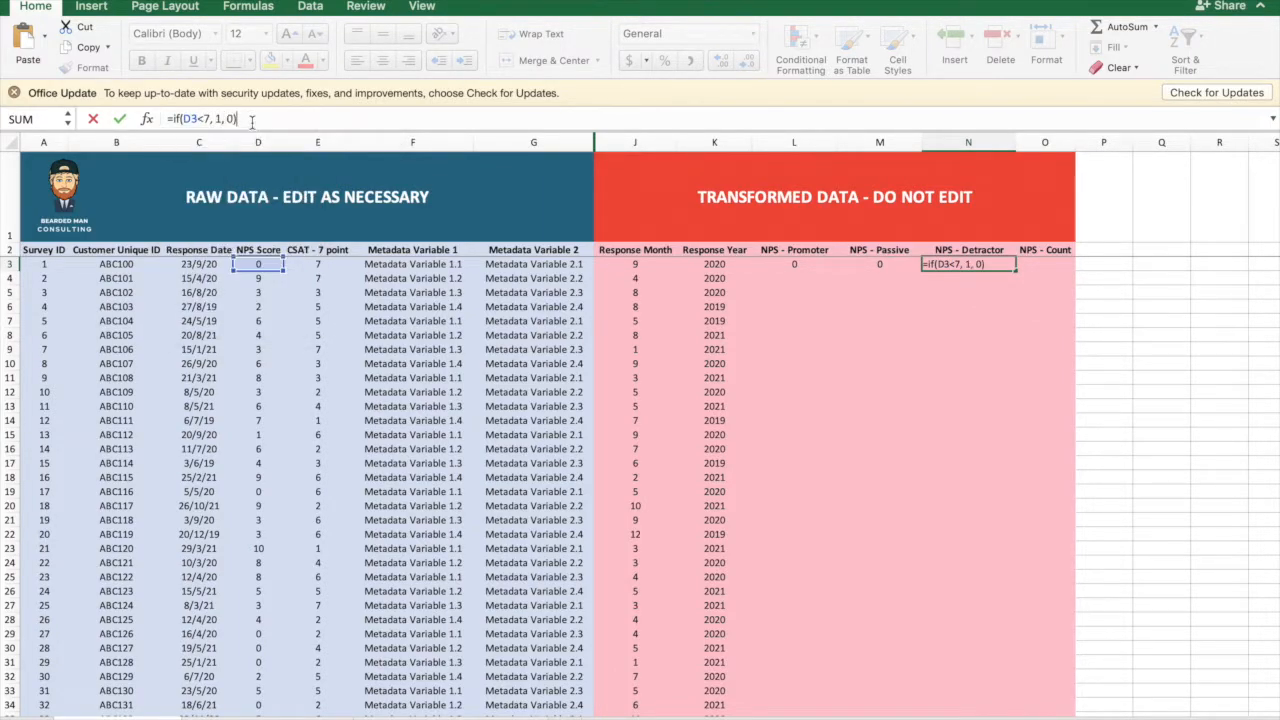
pyautogui.press('Return')
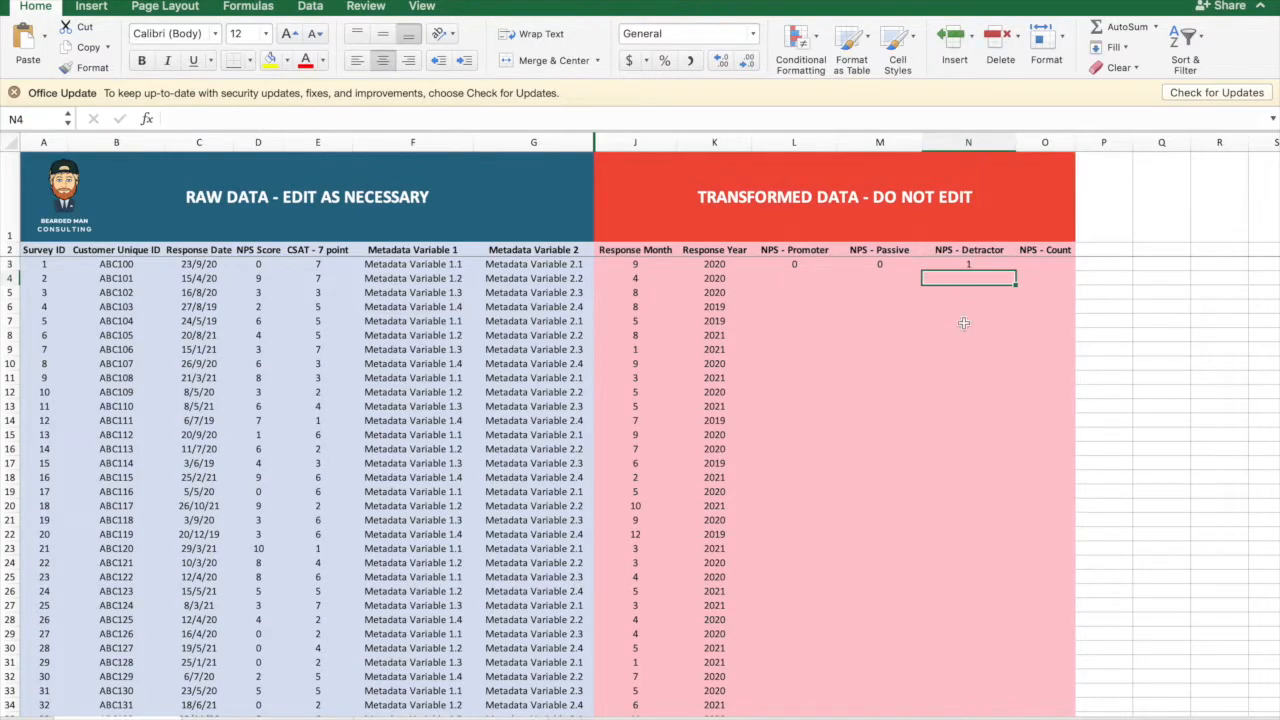
# Review the existing formula in cell M3 of the NPS - Passive column
pyautogui.click(1042, 279)
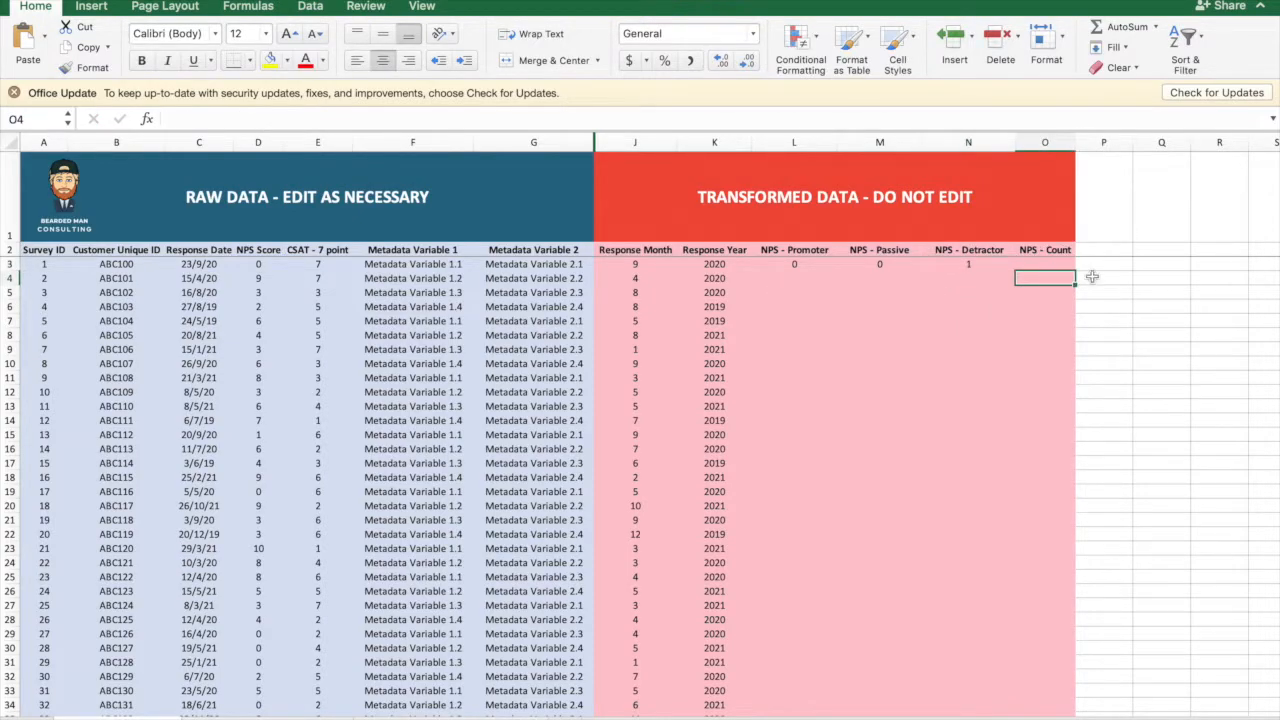
pyautogui.click(882, 263)
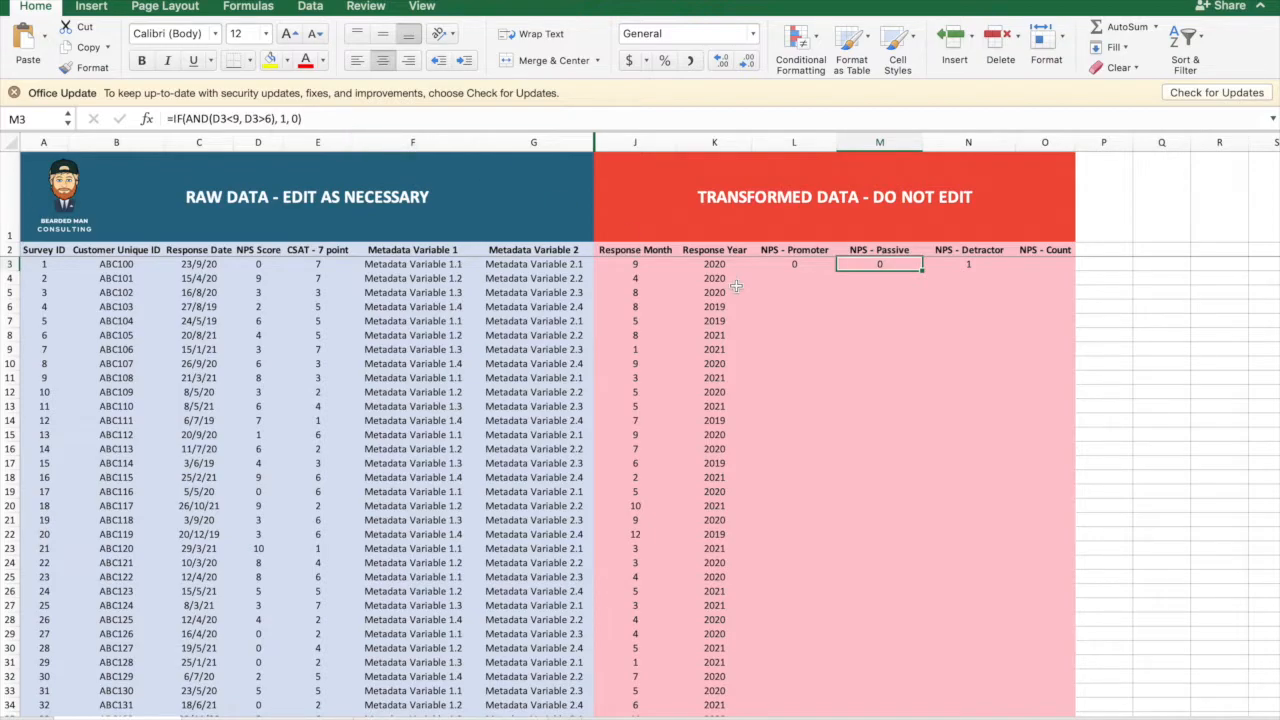
# Enter =IF(D3="", "", 1) in cell O3 of the NPS - Count column and review the formula
pyautogui.click(1054, 266)
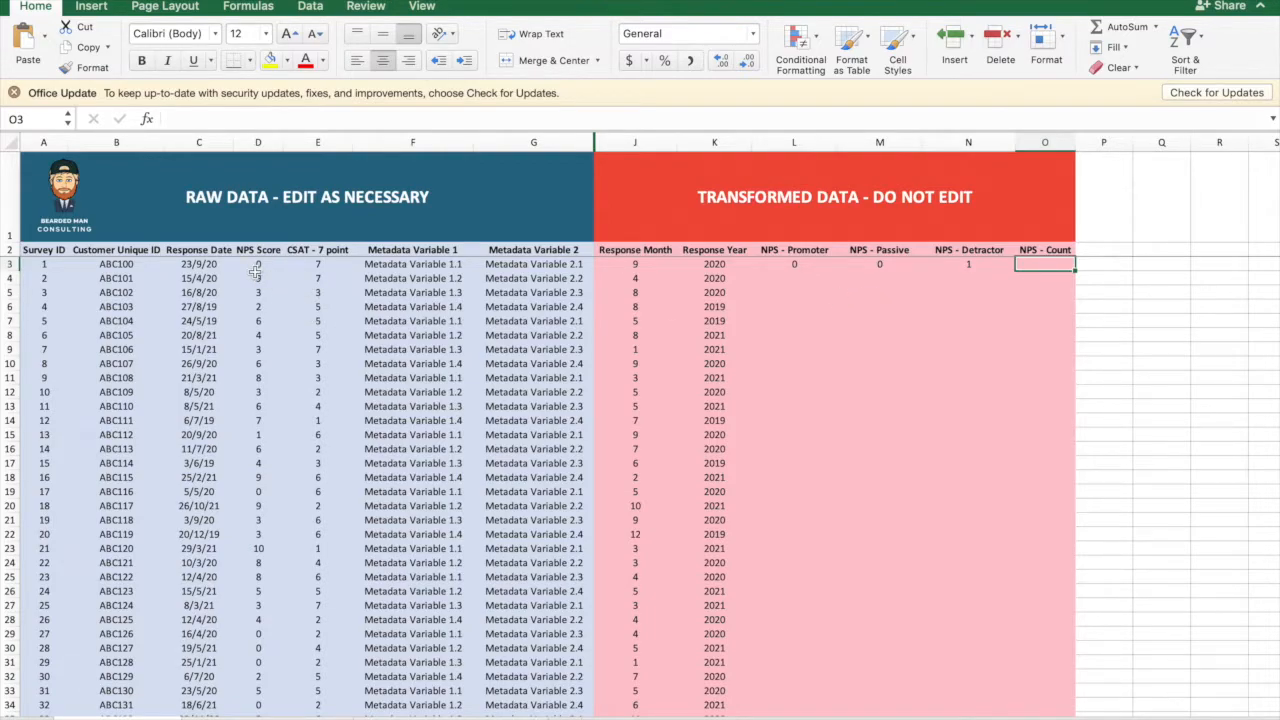
pyautogui.write('=if')
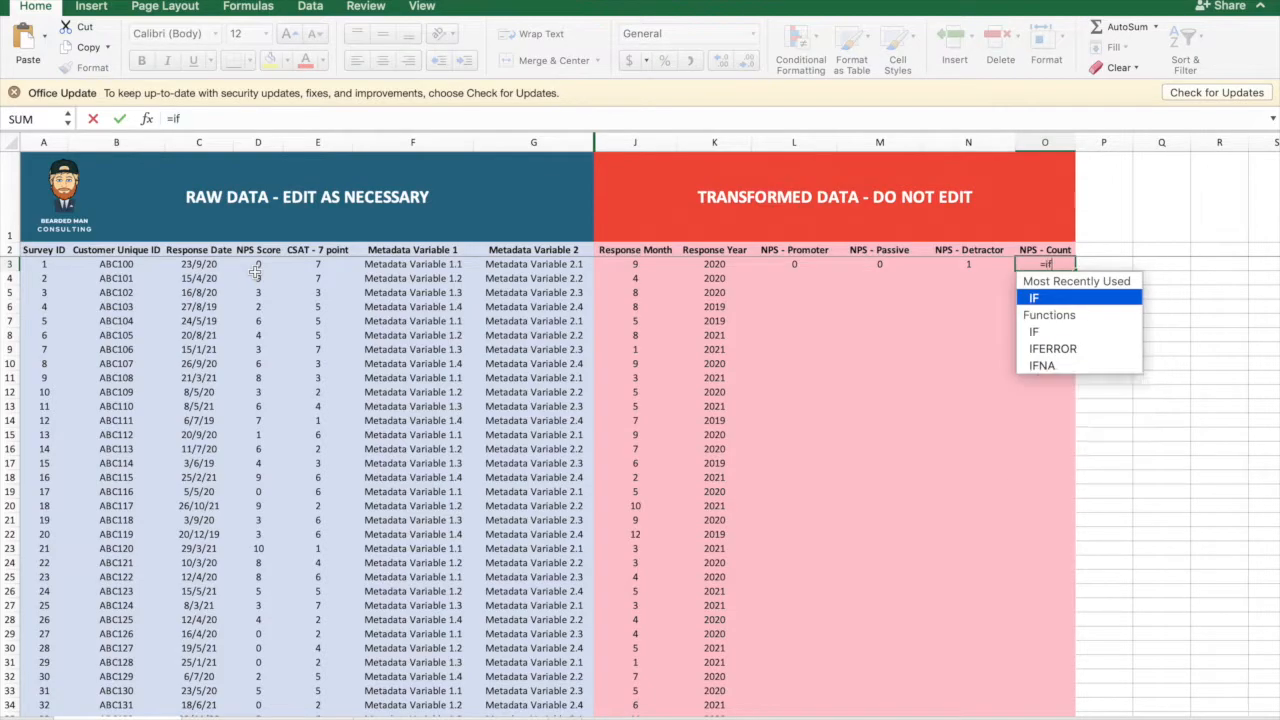
pyautogui.write('(')
pyautogui.click(257, 264)
pyautogui.write('=""')
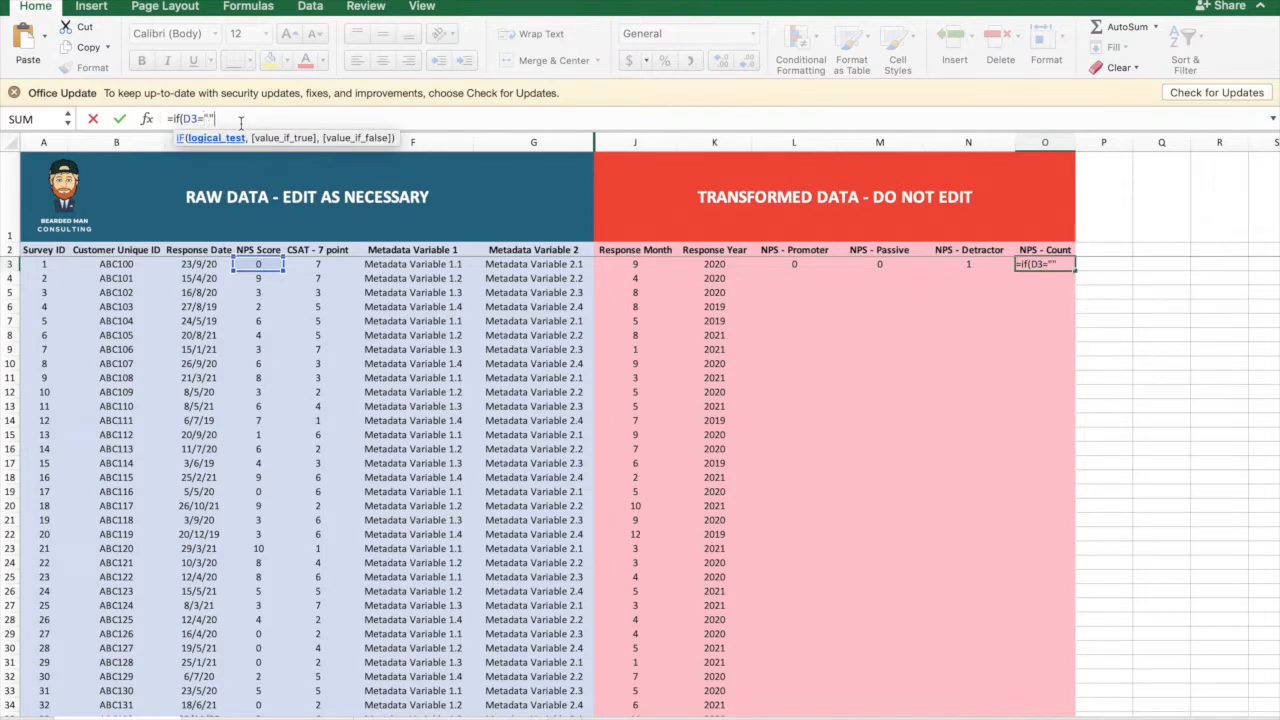
pyautogui.write(', "", 1')
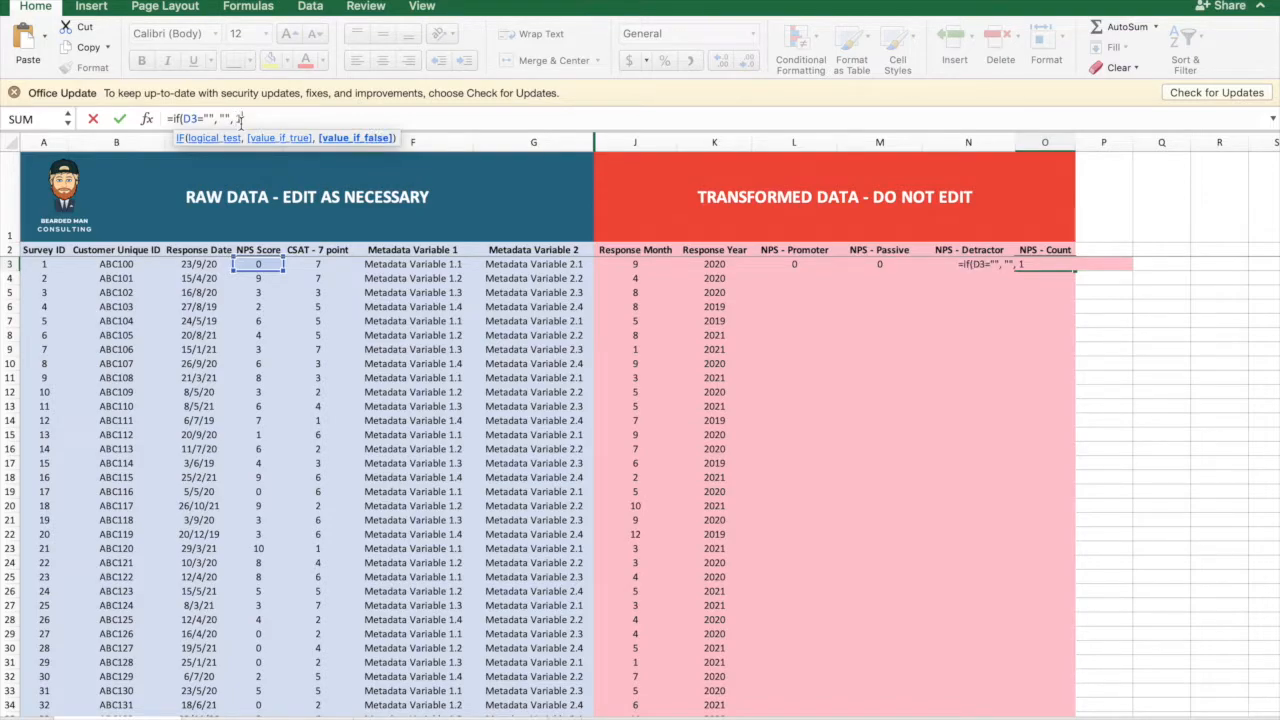
pyautogui.write(')')
pyautogui.press('Return')
pyautogui.click(1052, 262)
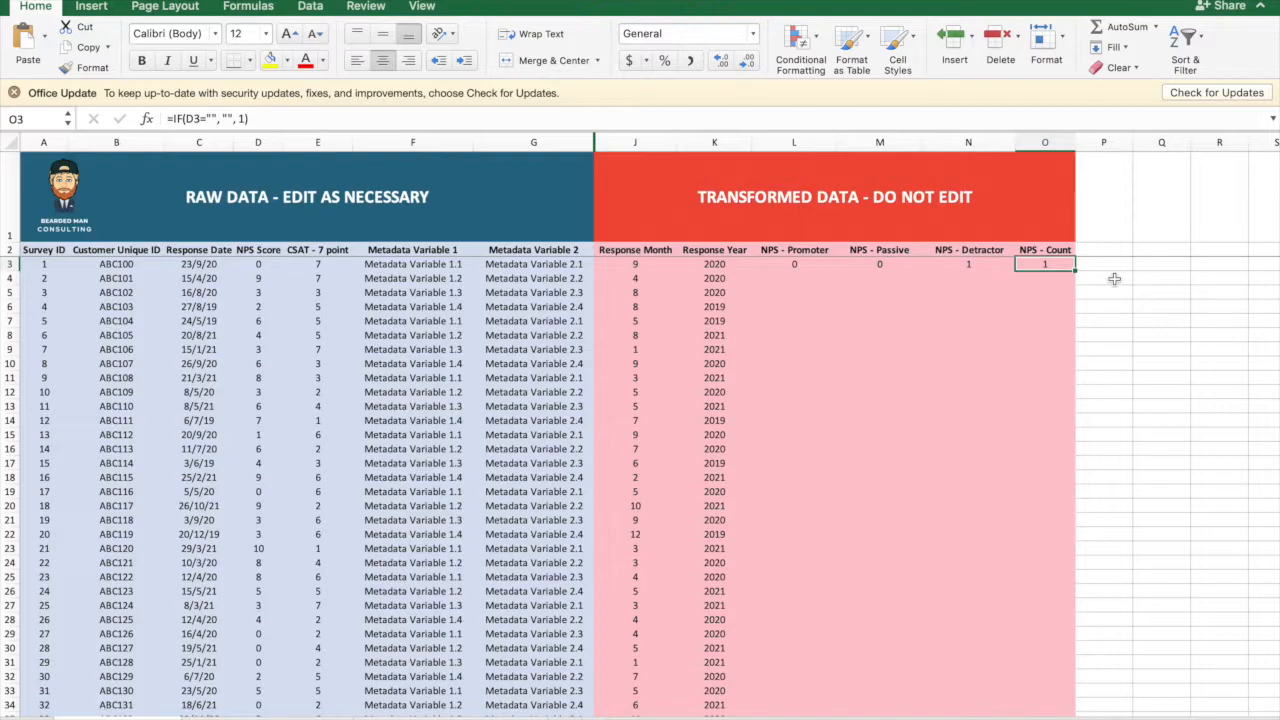
pyautogui.click(228, 118)
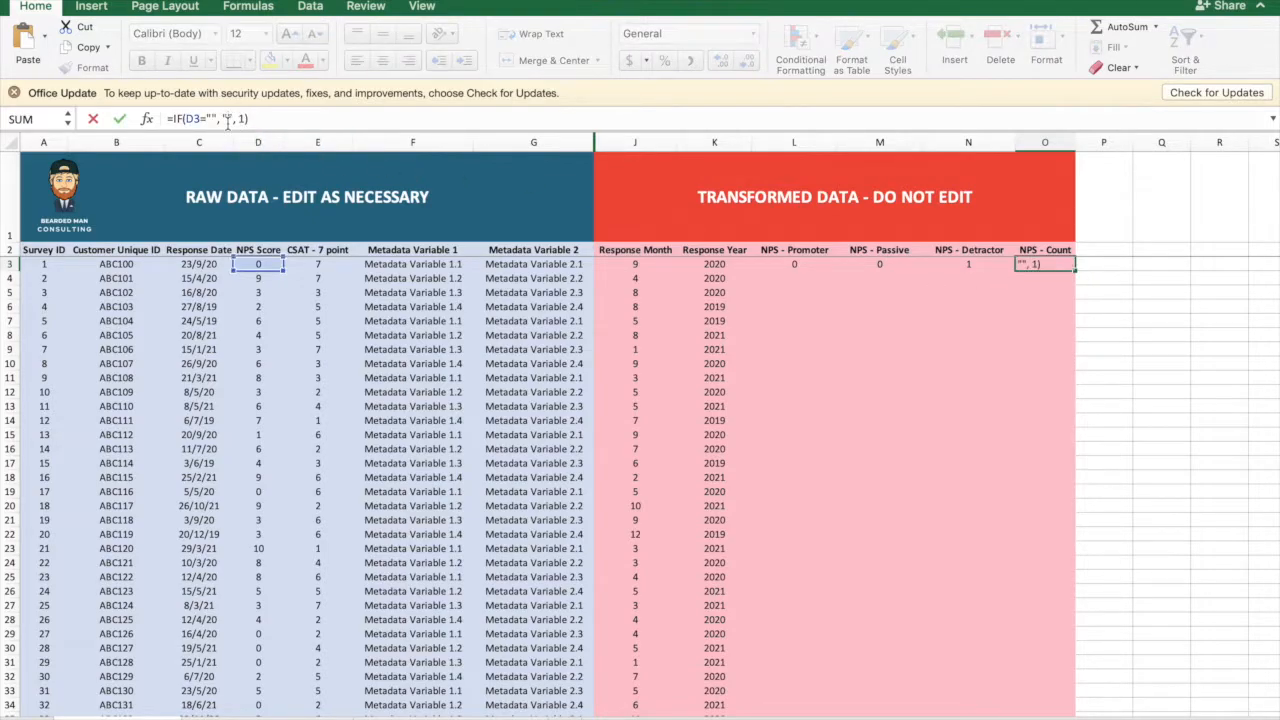
pyautogui.press('Return')
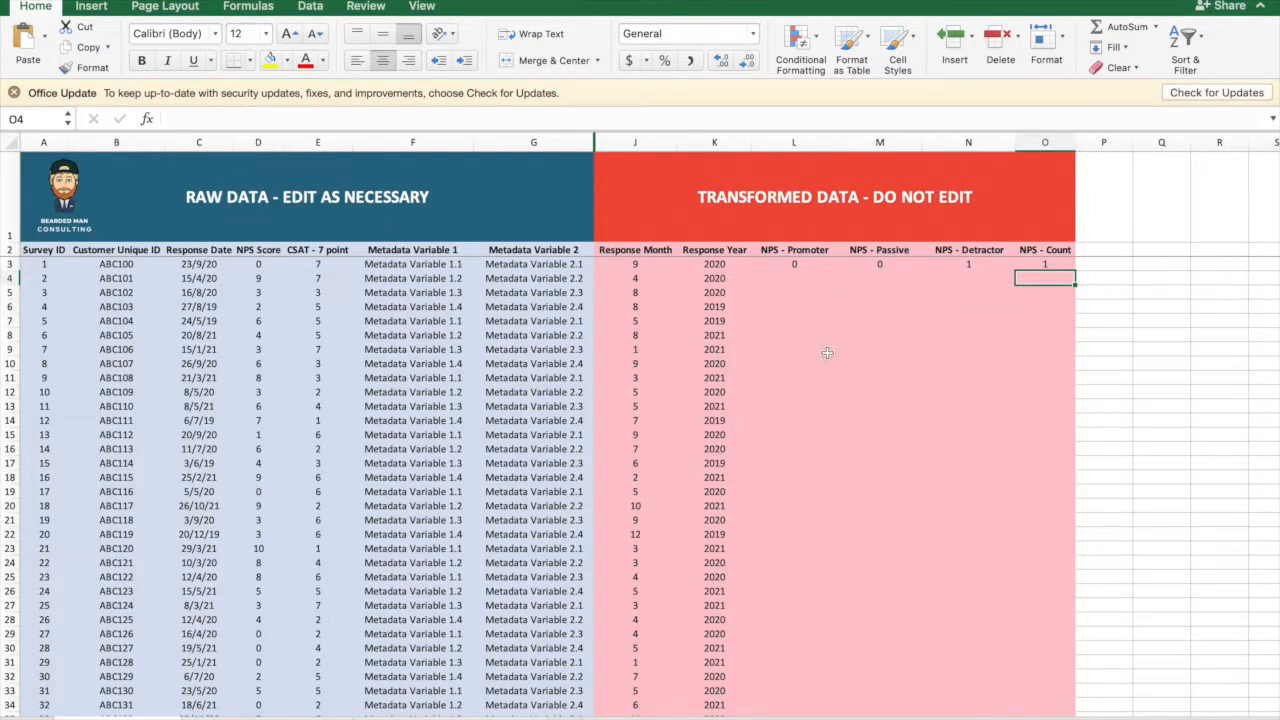
# Fill the Promoter, Passive, Detractor and Count formulas in L3:O3 down through all the survey rows
pyautogui.moveTo(790, 263); pyautogui.dragTo(1043, 268)
pyautogui.doubleClick(1075, 270)
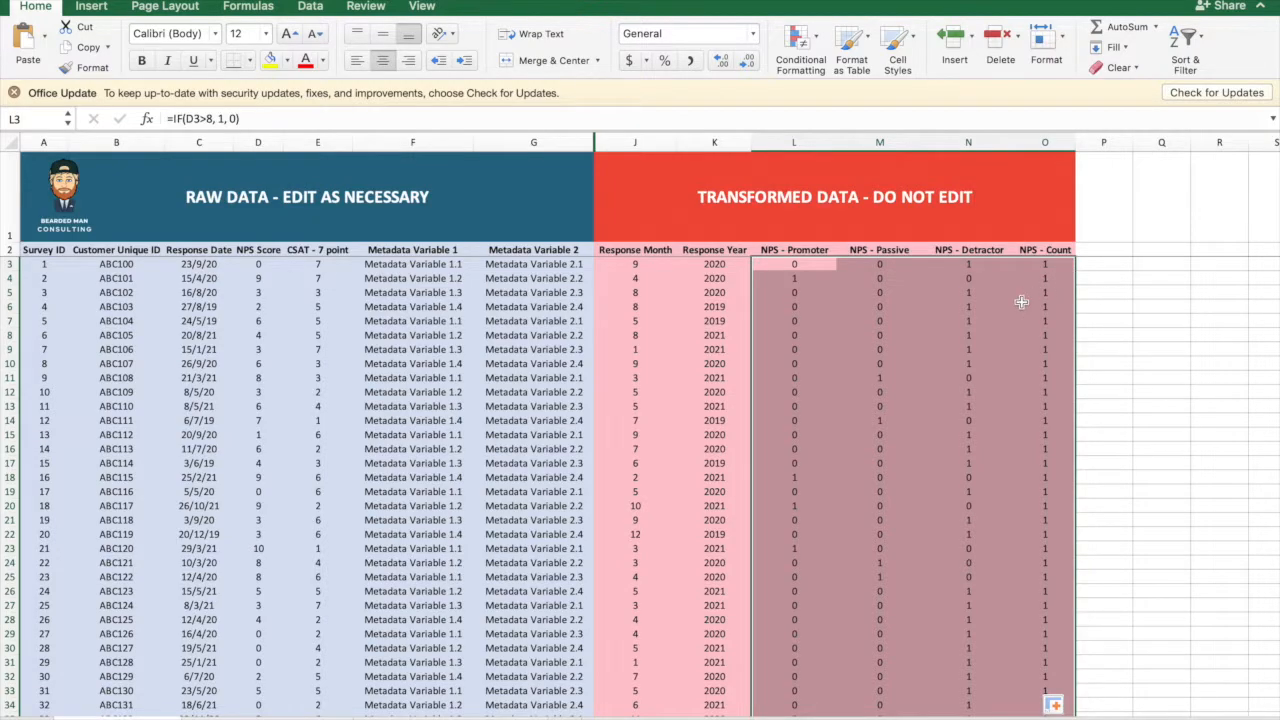
pyautogui.scroll(-5, 1022, 296)
pyautogui.scroll(5, 1015, 320)
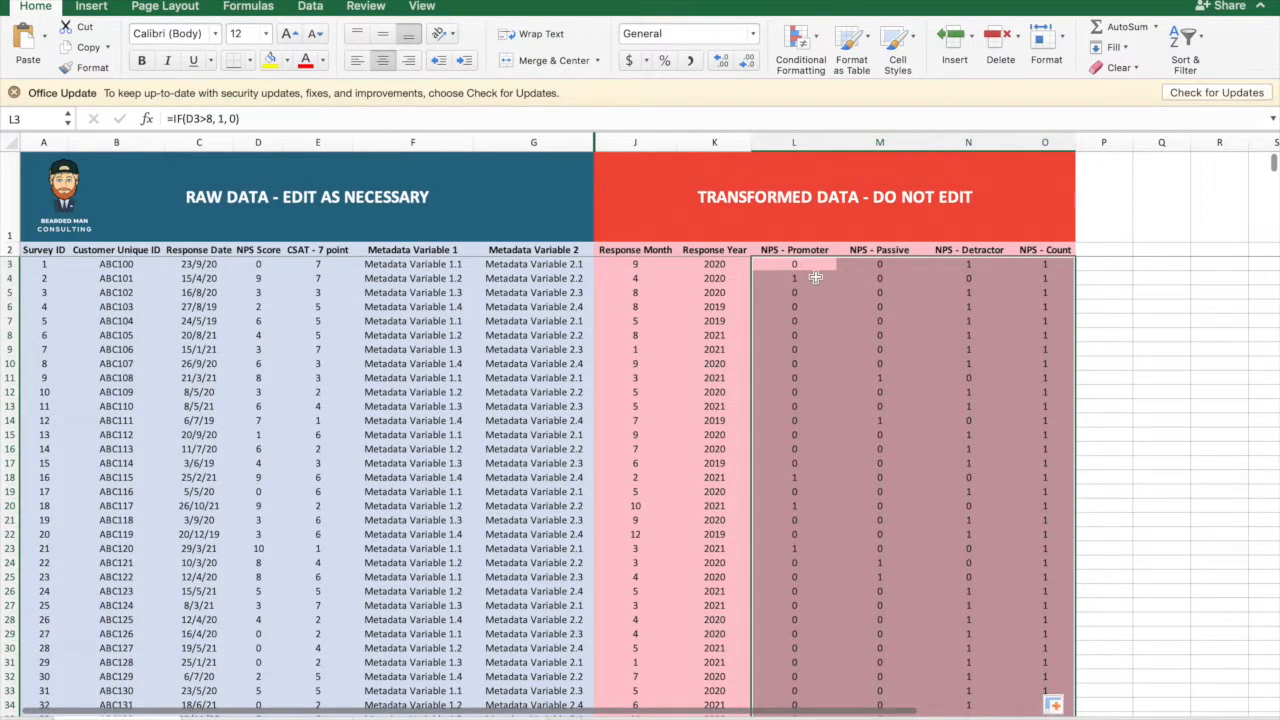
pyautogui.scroll(-3, 938, 551)
pyautogui.scroll(3, 938, 551)
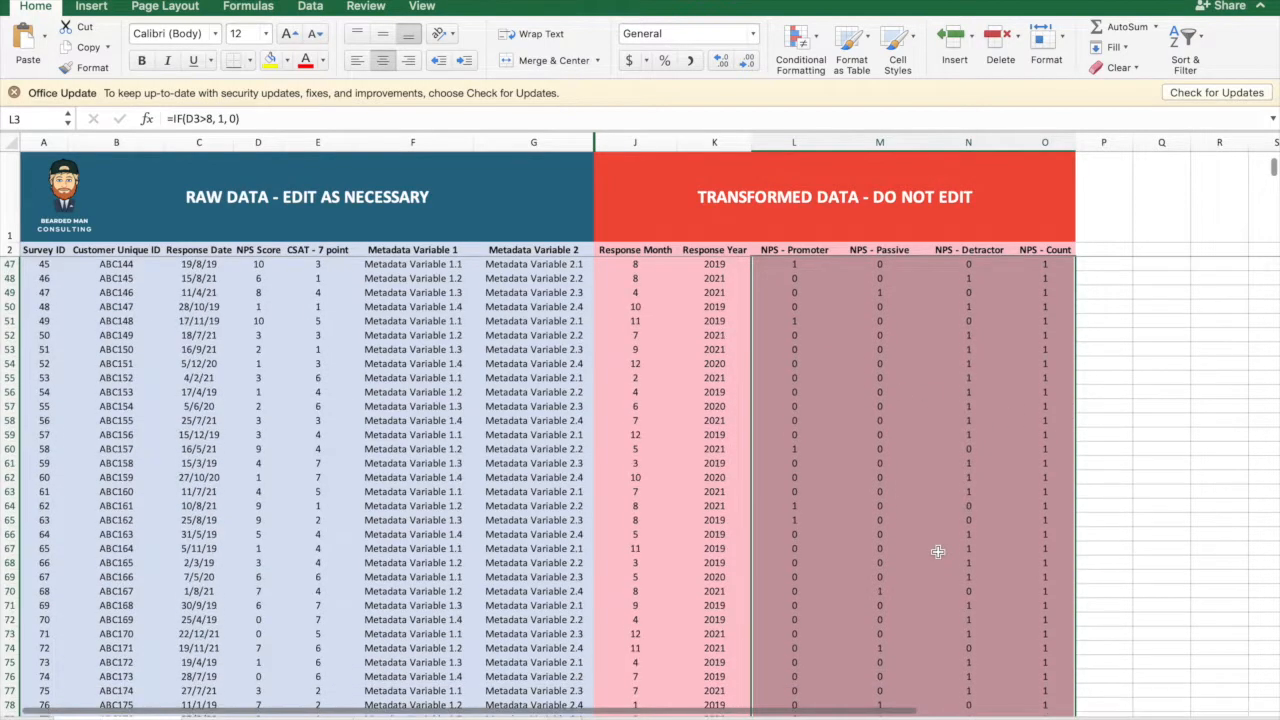
# Check that the filled NPS columns extend to the last survey row, and return to the start of the data
pyautogui.click(811, 488)
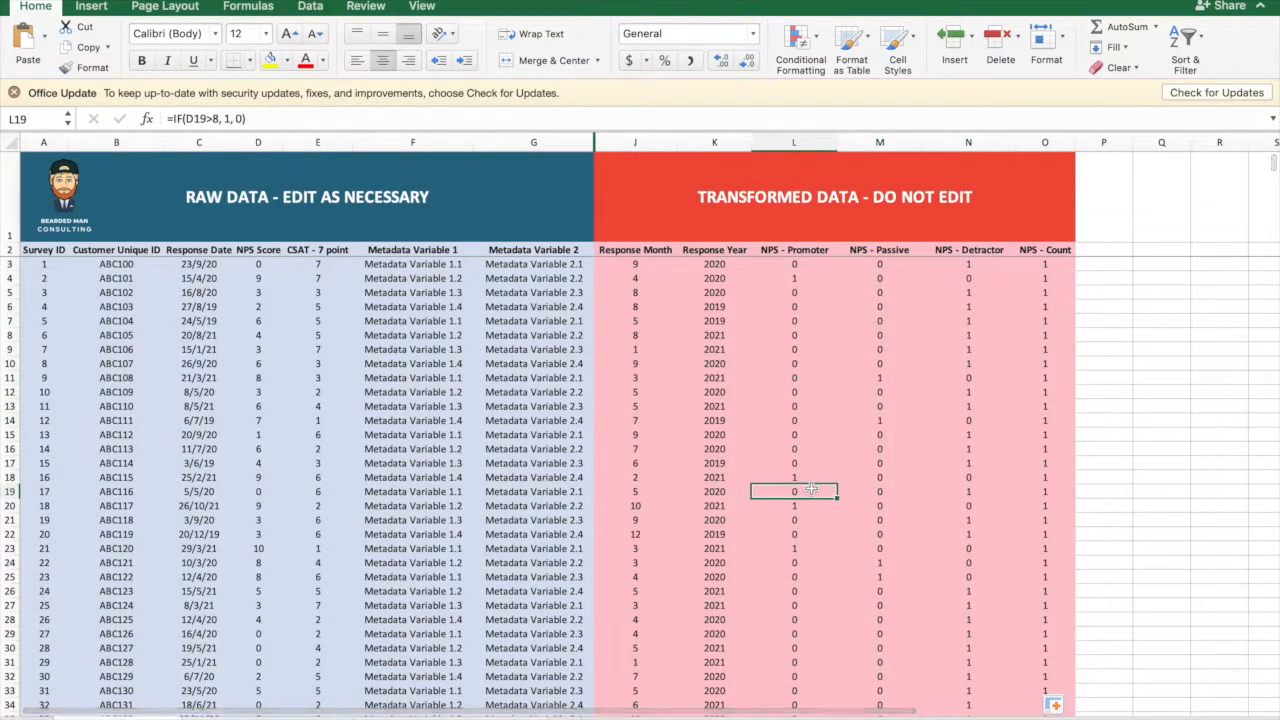
pyautogui.hotkey('ctrl', 'shift', 'Down')
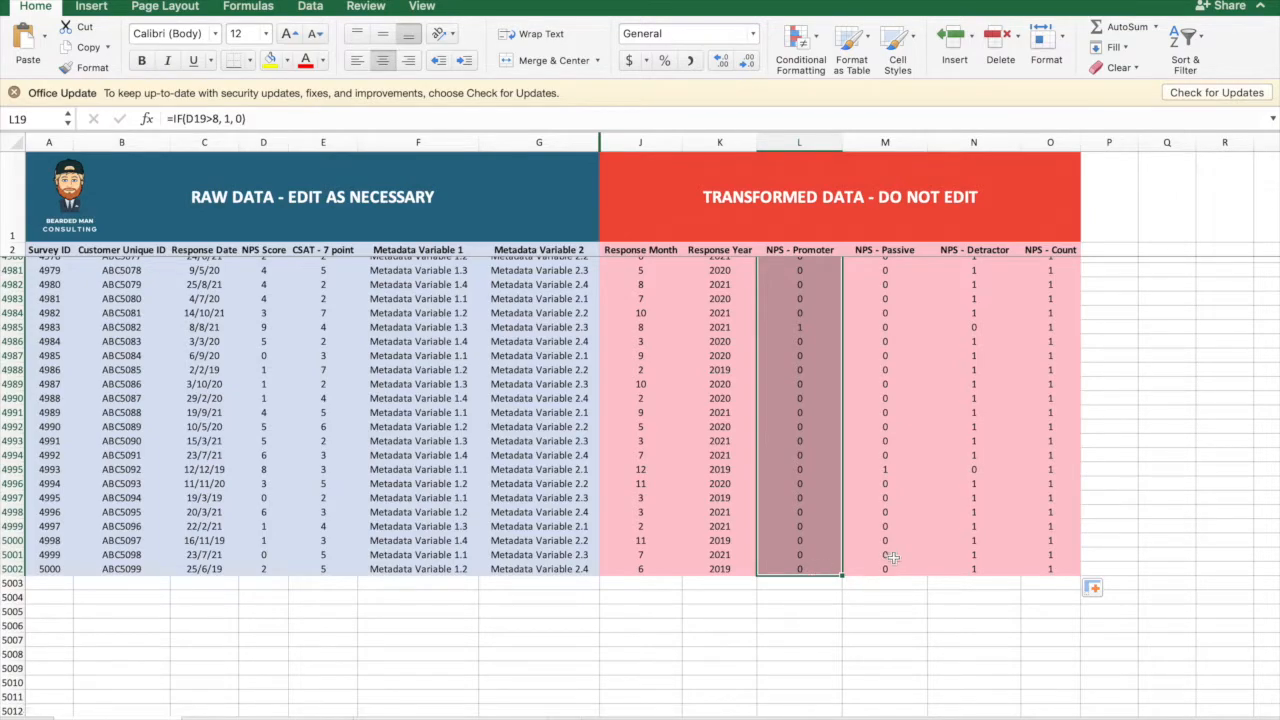
pyautogui.scroll(15, 1010, 552)
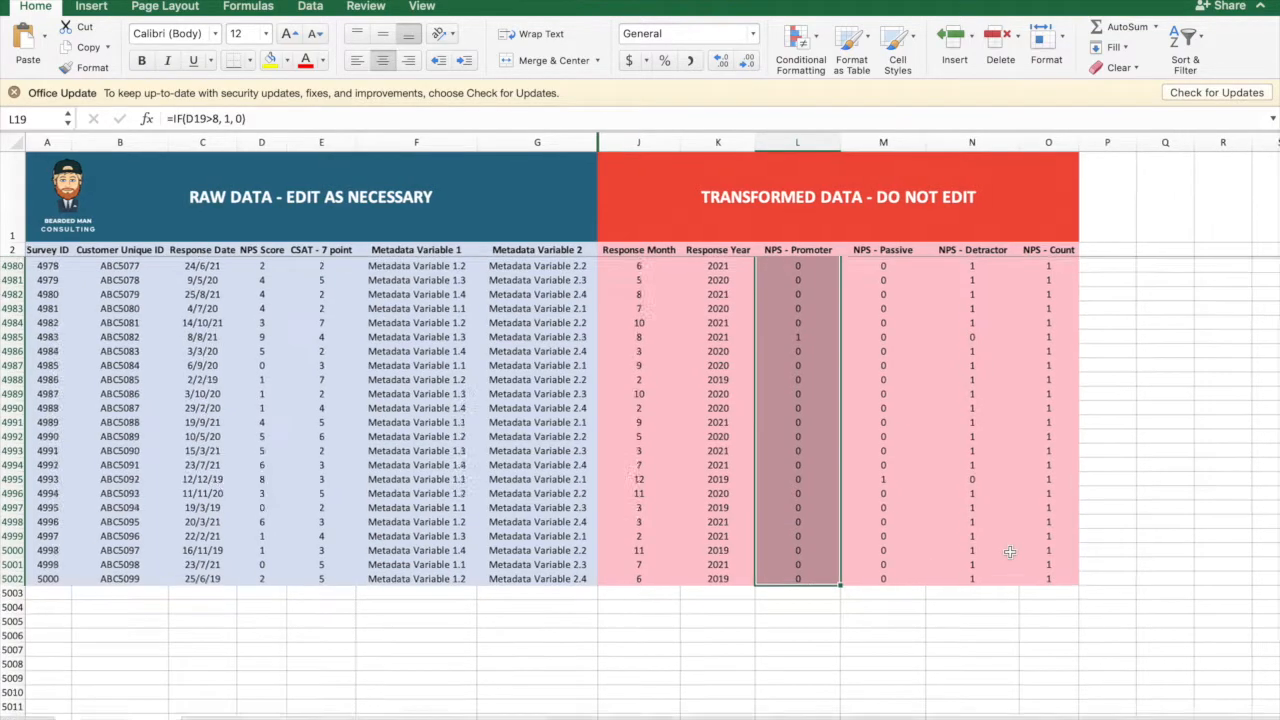
pyautogui.scroll(20, 1010, 552)
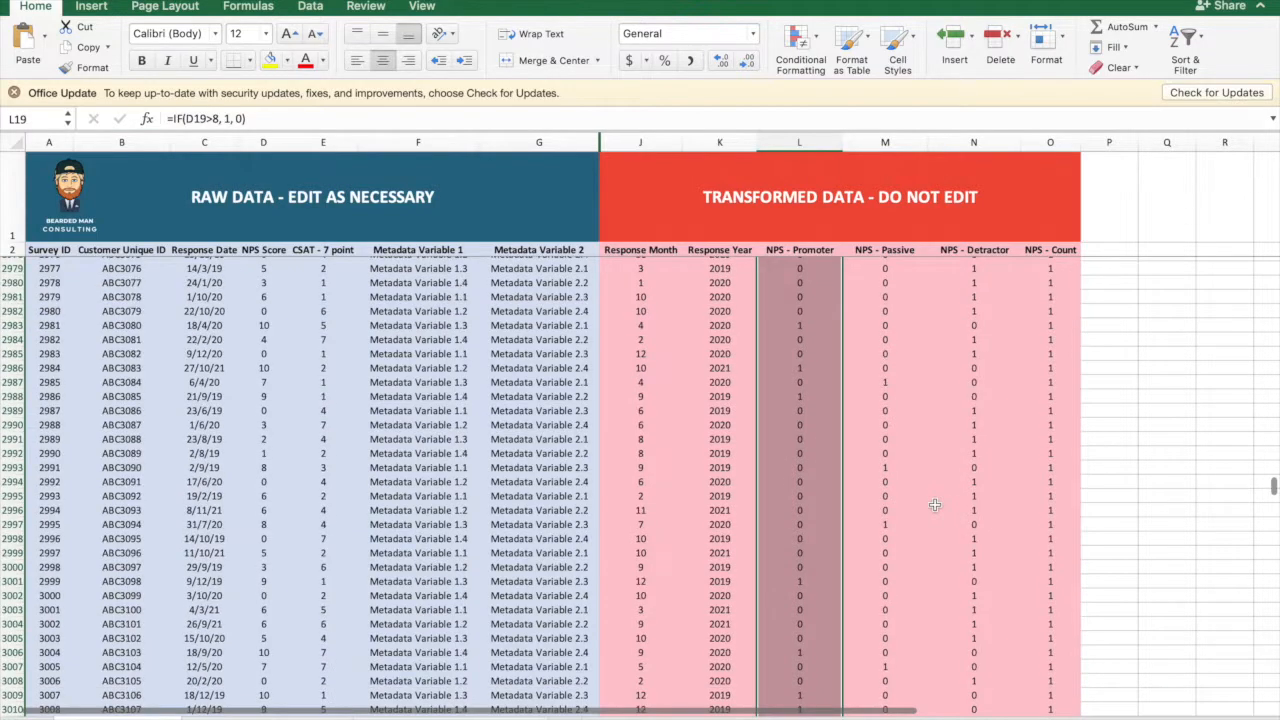
pyautogui.click(935, 505)
pyautogui.press('shift+super+Up')
pyautogui.scroll(20, 1265, 470)
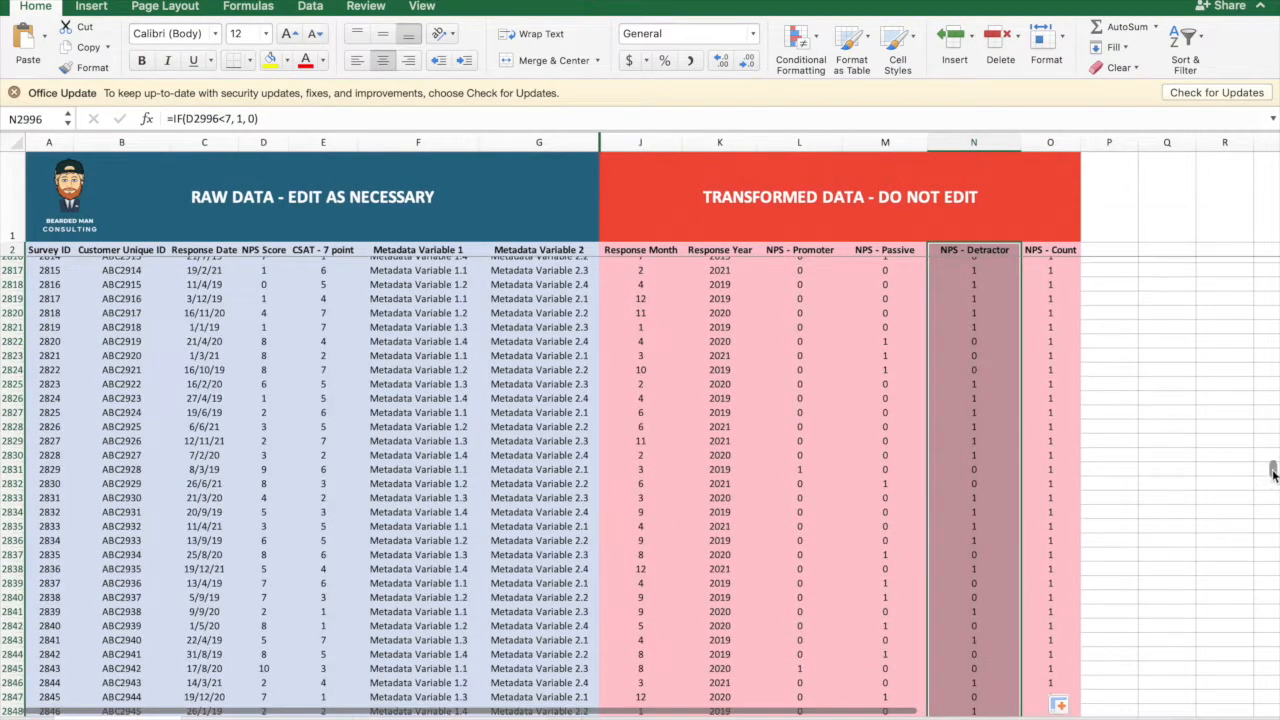
pyautogui.moveTo(1266, 300); pyautogui.dragTo(1270, 22)
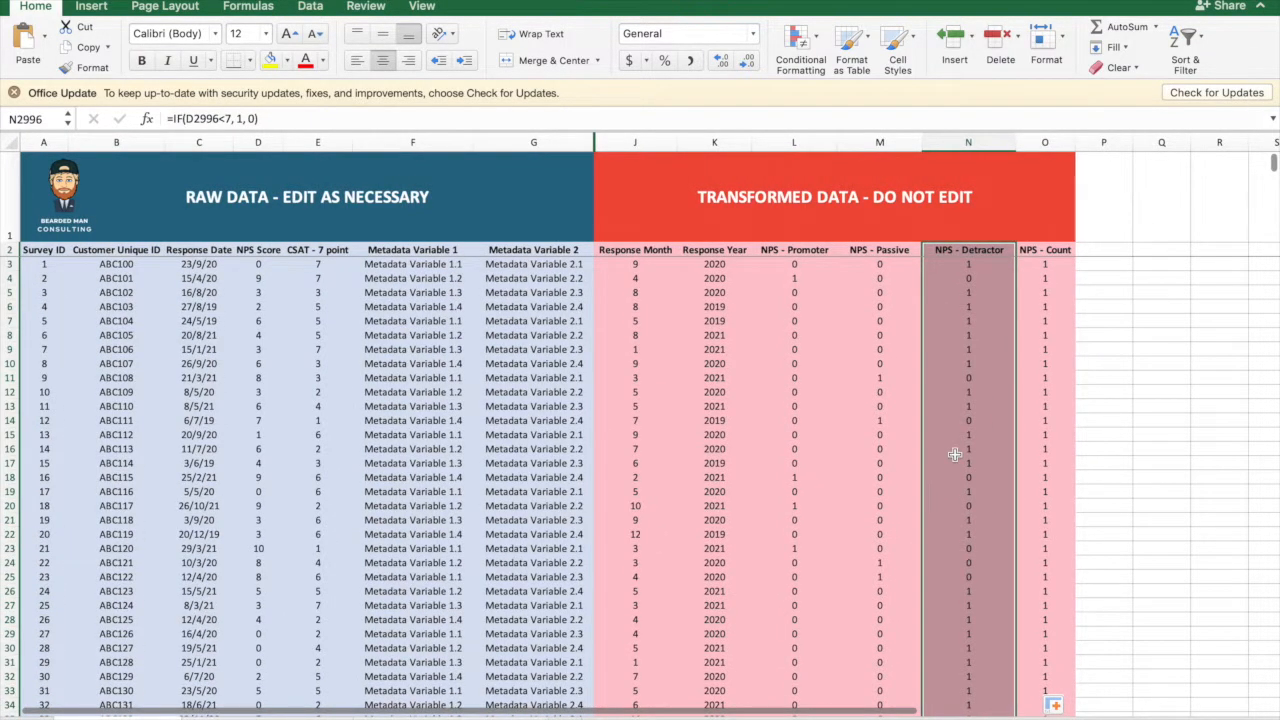
# Create a PivotTable on a new worksheet from the full survey data range A2:O5002, including the headers
pyautogui.click(710, 418)
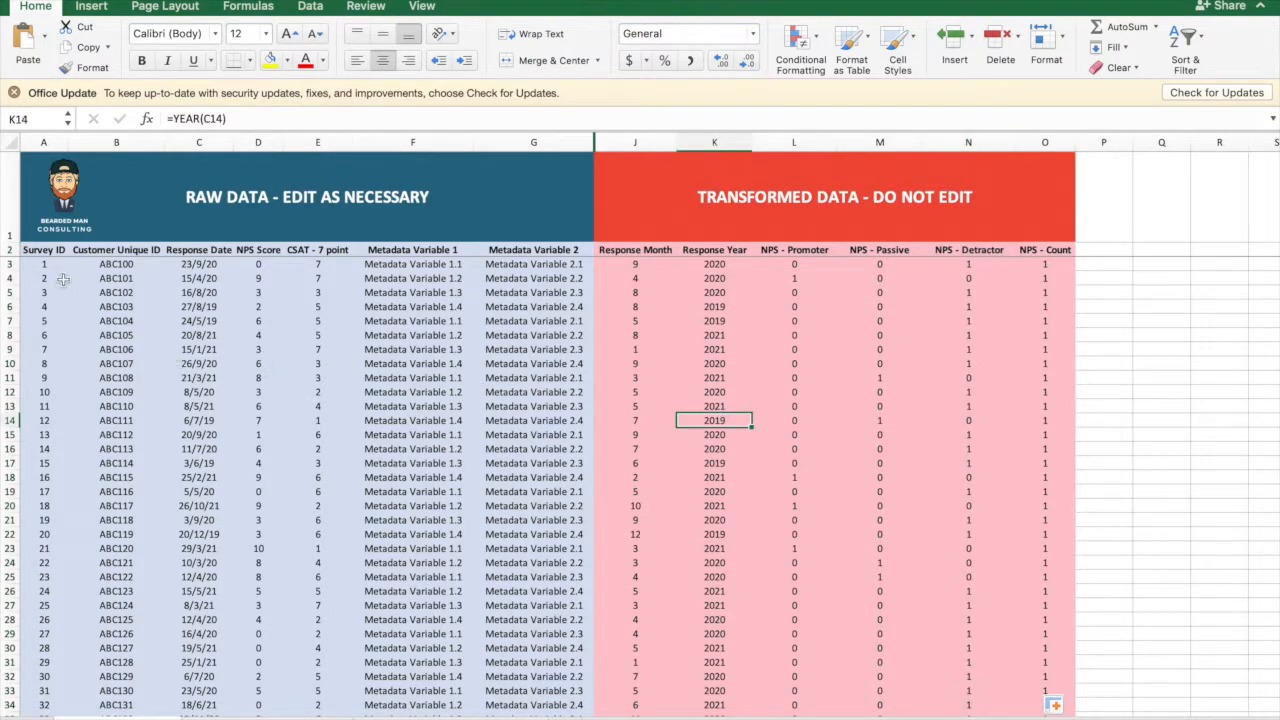
pyautogui.click(11, 215)
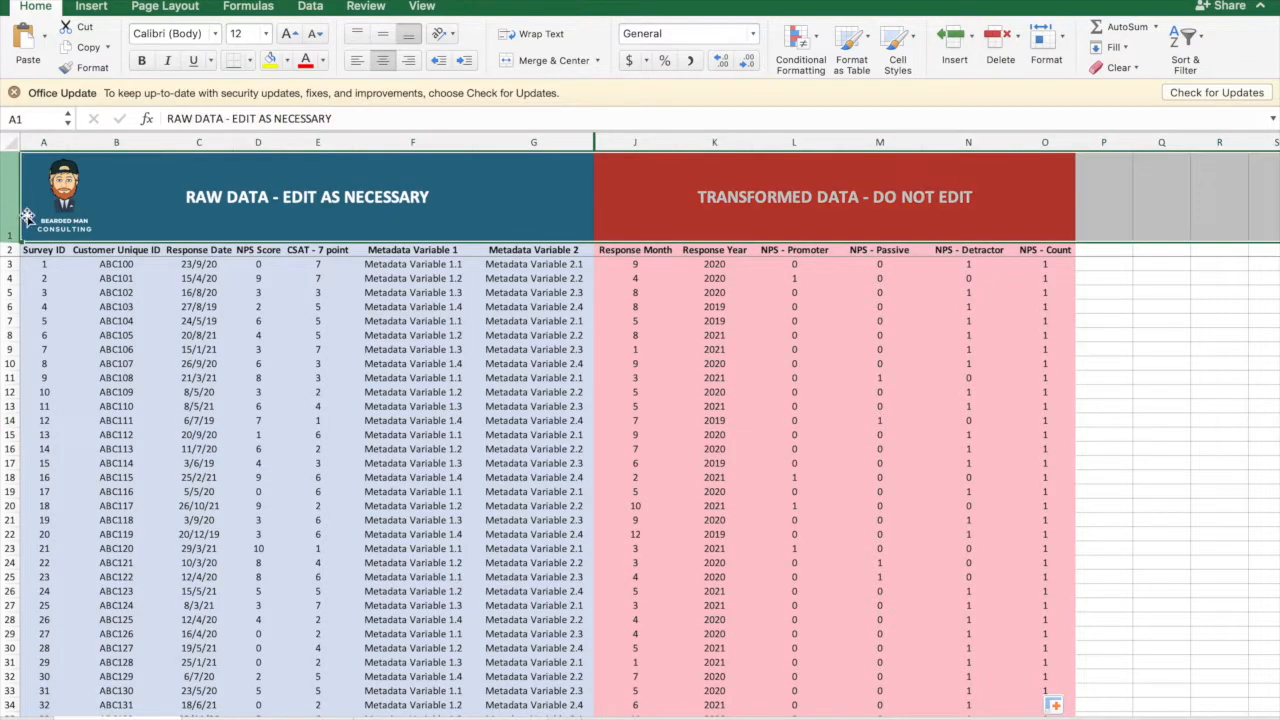
pyautogui.click(78, 260)
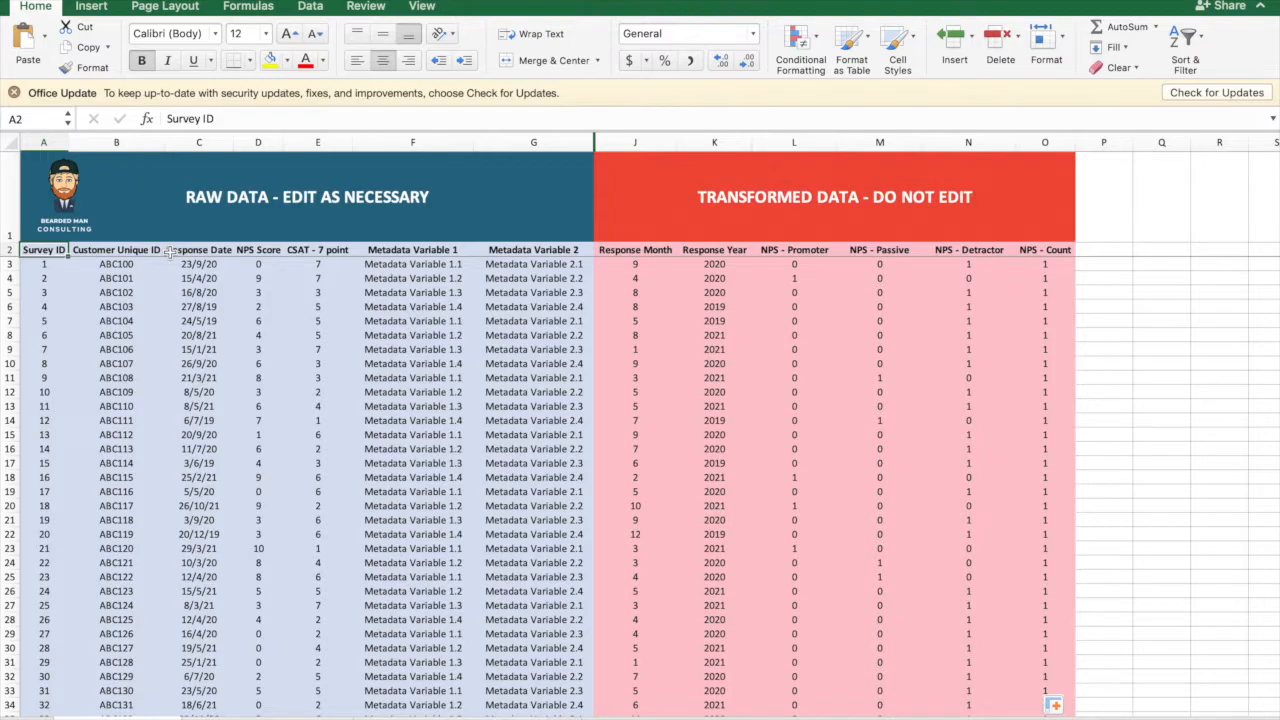
pyautogui.hotkey('ctrl', 'shift', 'Right')
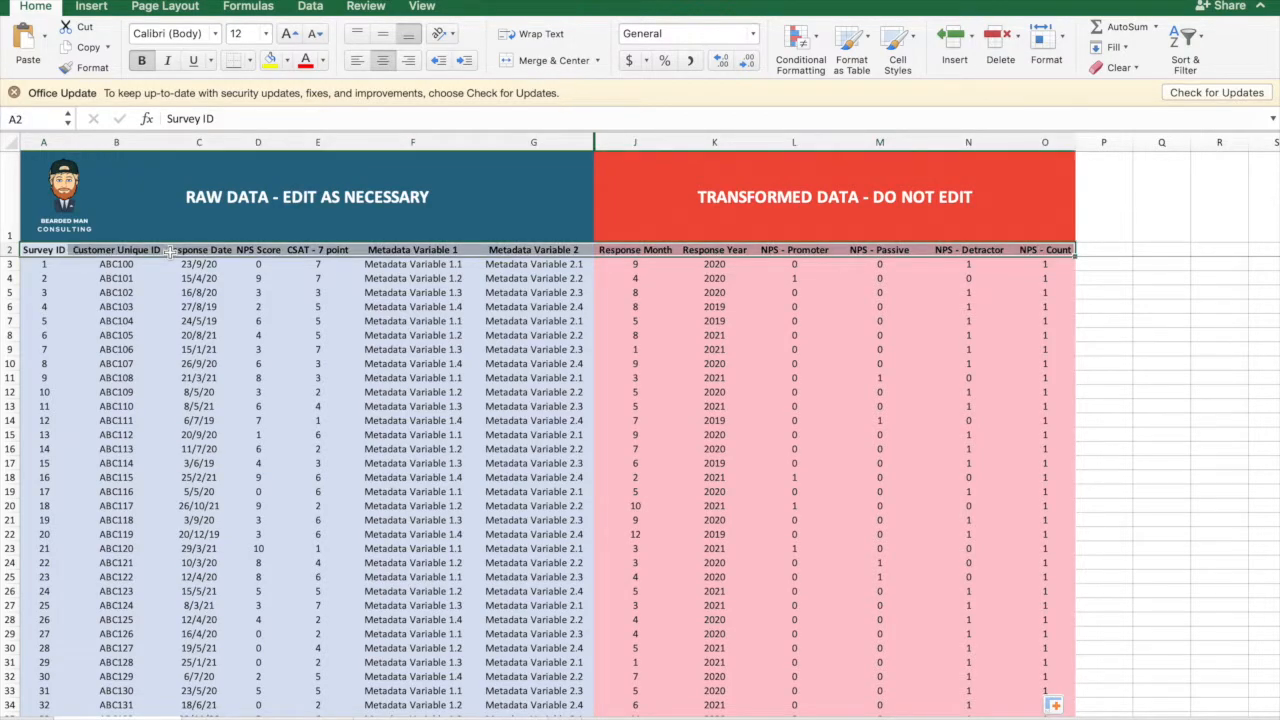
pyautogui.hotkey('ctrl', 'shift', 'Down')
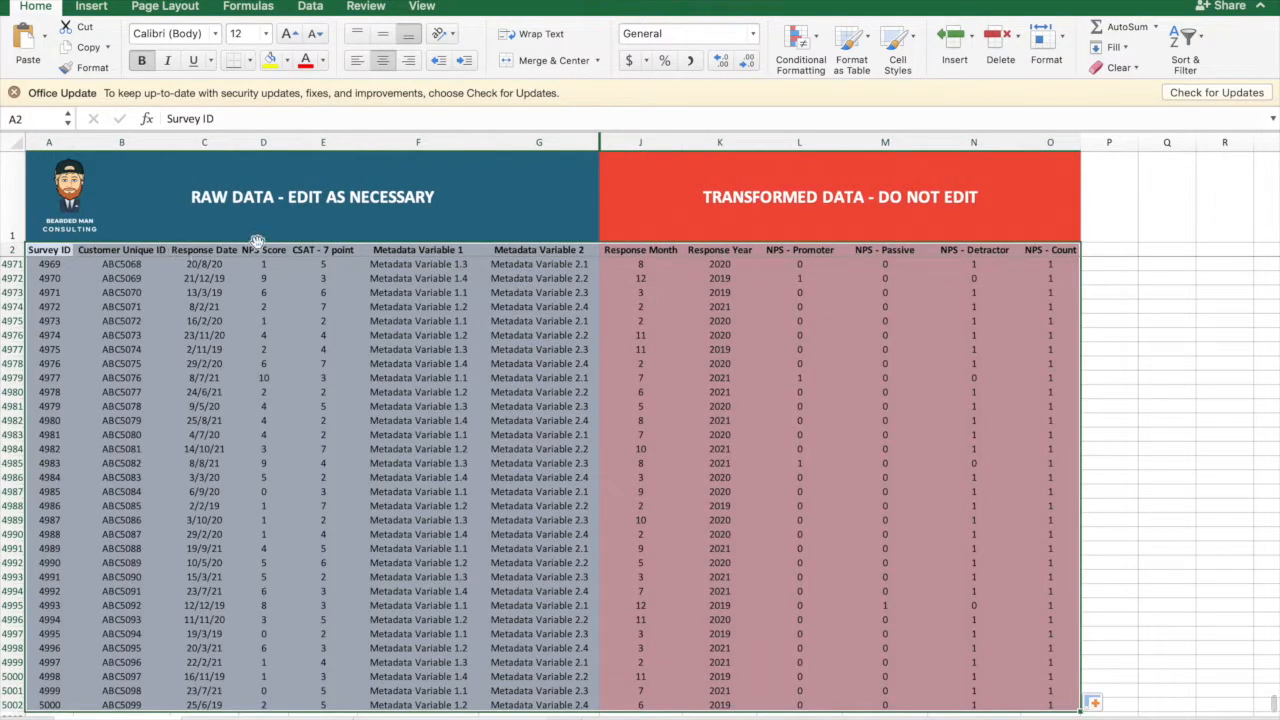
pyautogui.click(91, 7)
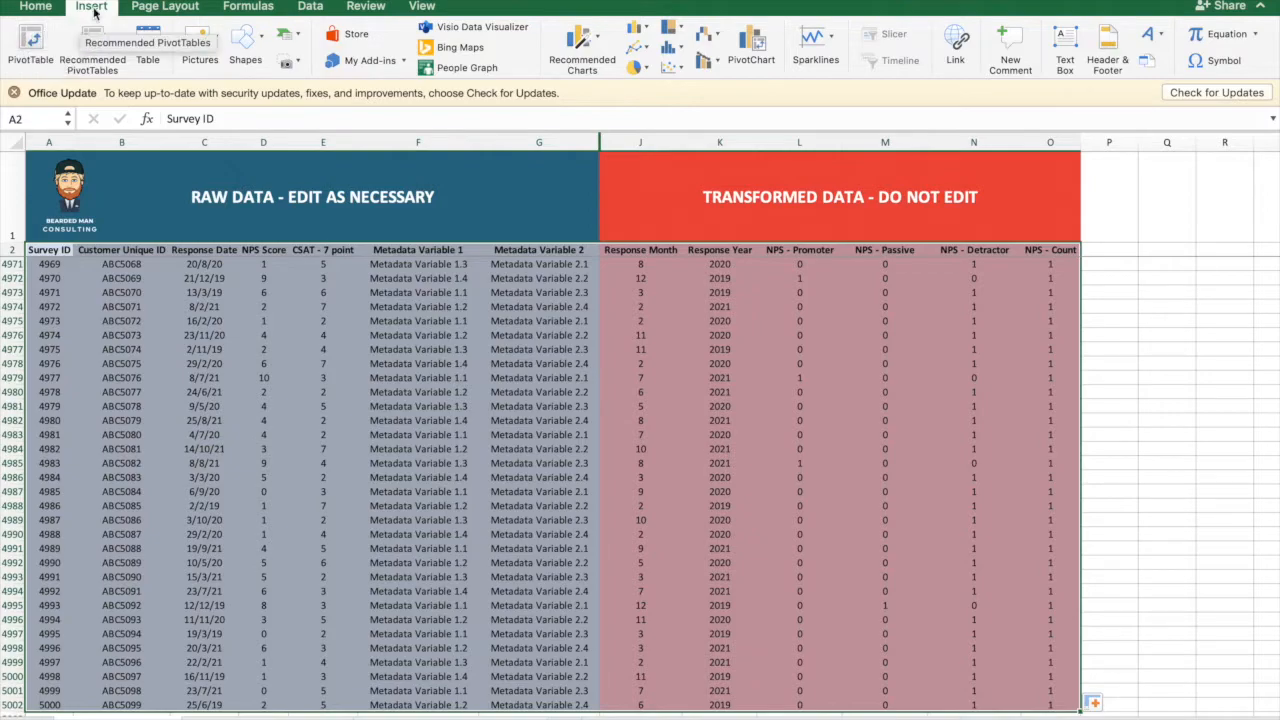
pyautogui.click(30, 42)
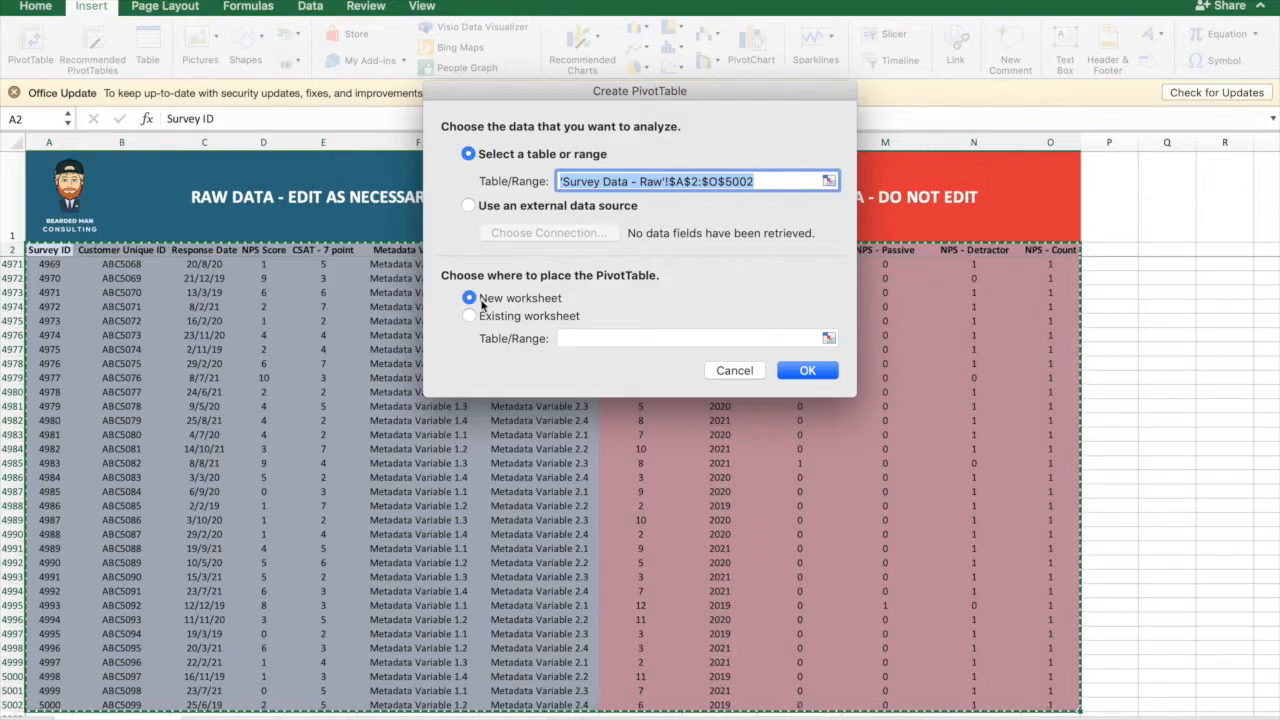
pyautogui.click(808, 370)
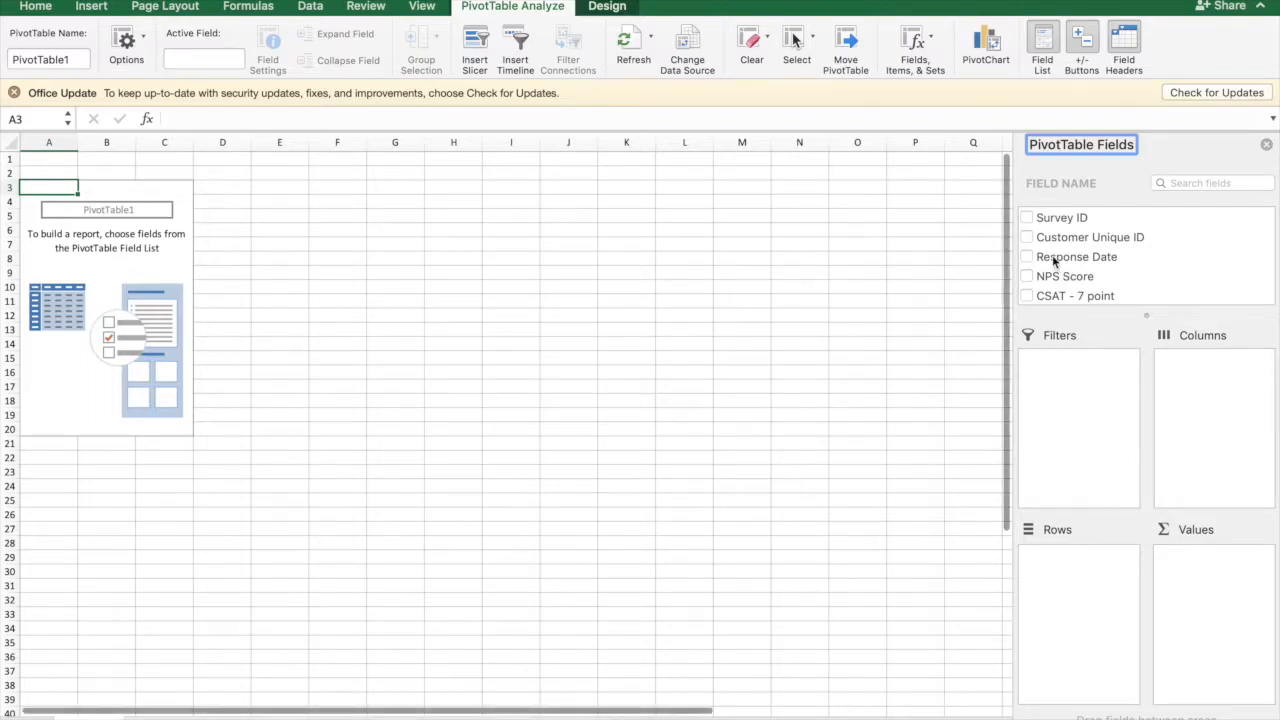
# Add NPS - Count to the pivot table's values, trying Survey ID in the rows and removing it again
pyautogui.moveTo(1066, 218); pyautogui.dragTo(1086, 602)
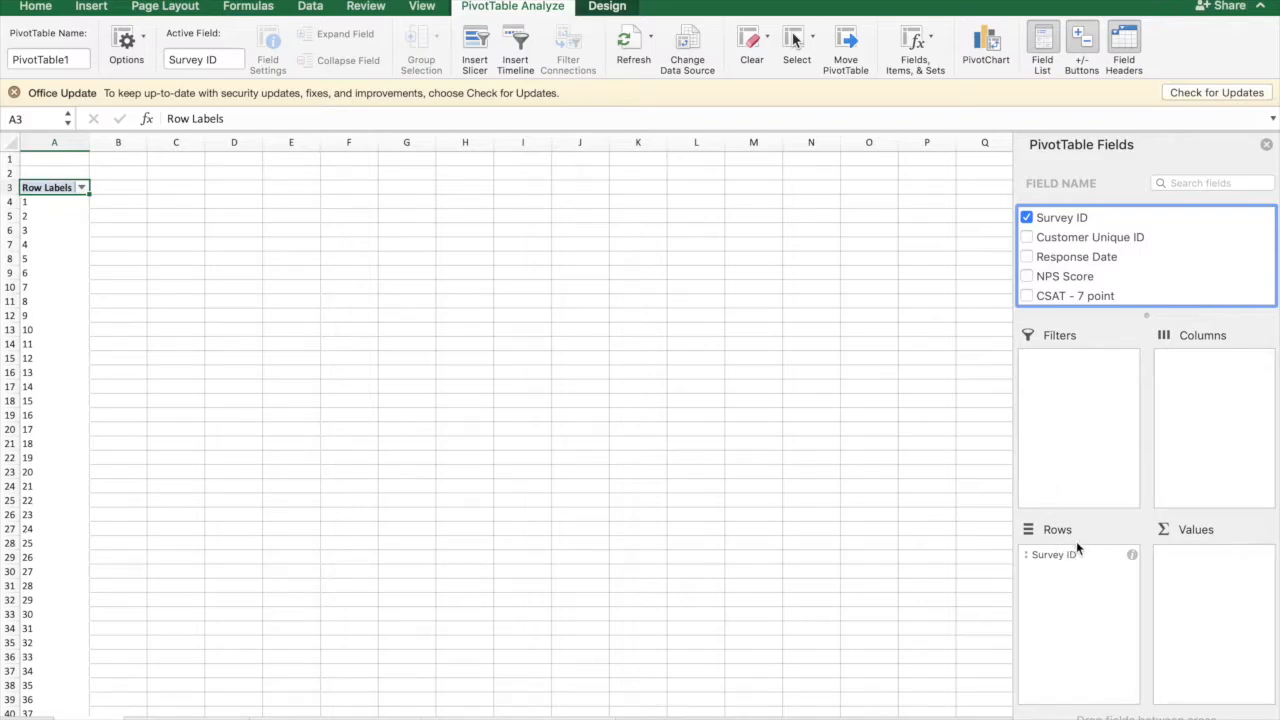
pyautogui.scroll(-10, 1166, 287)
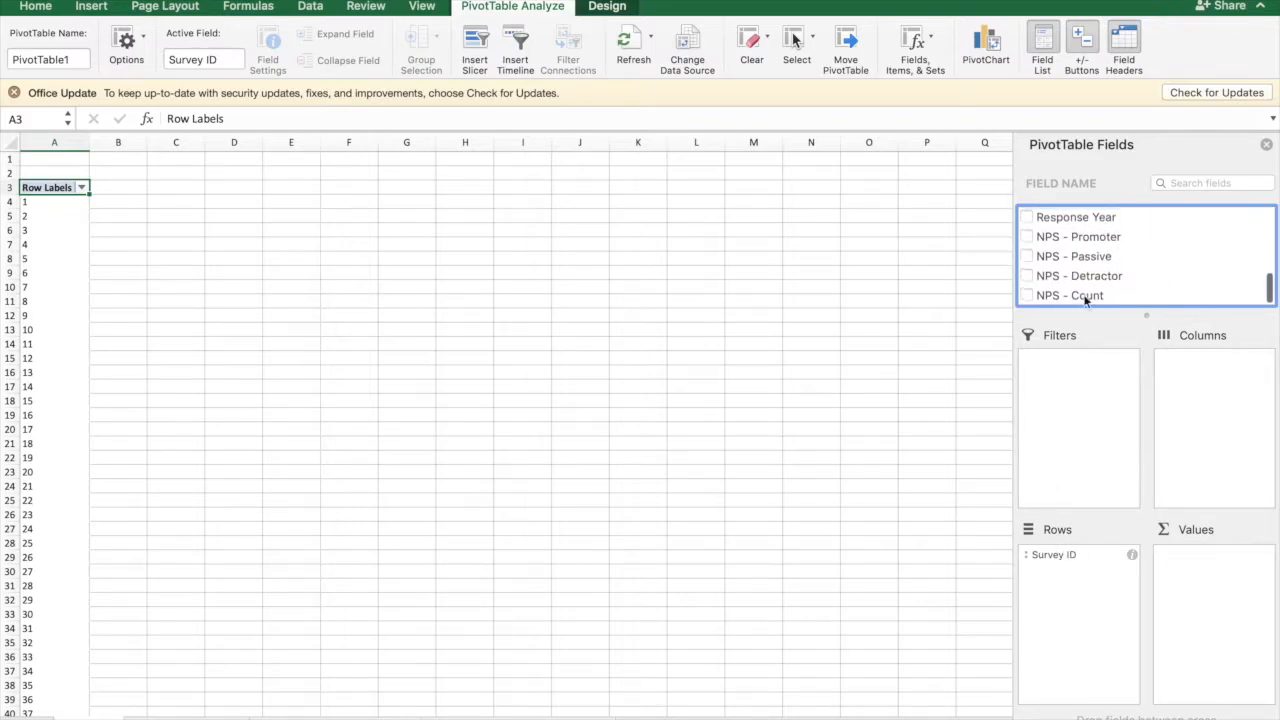
pyautogui.moveTo(1080, 300); pyautogui.dragTo(1215, 610)
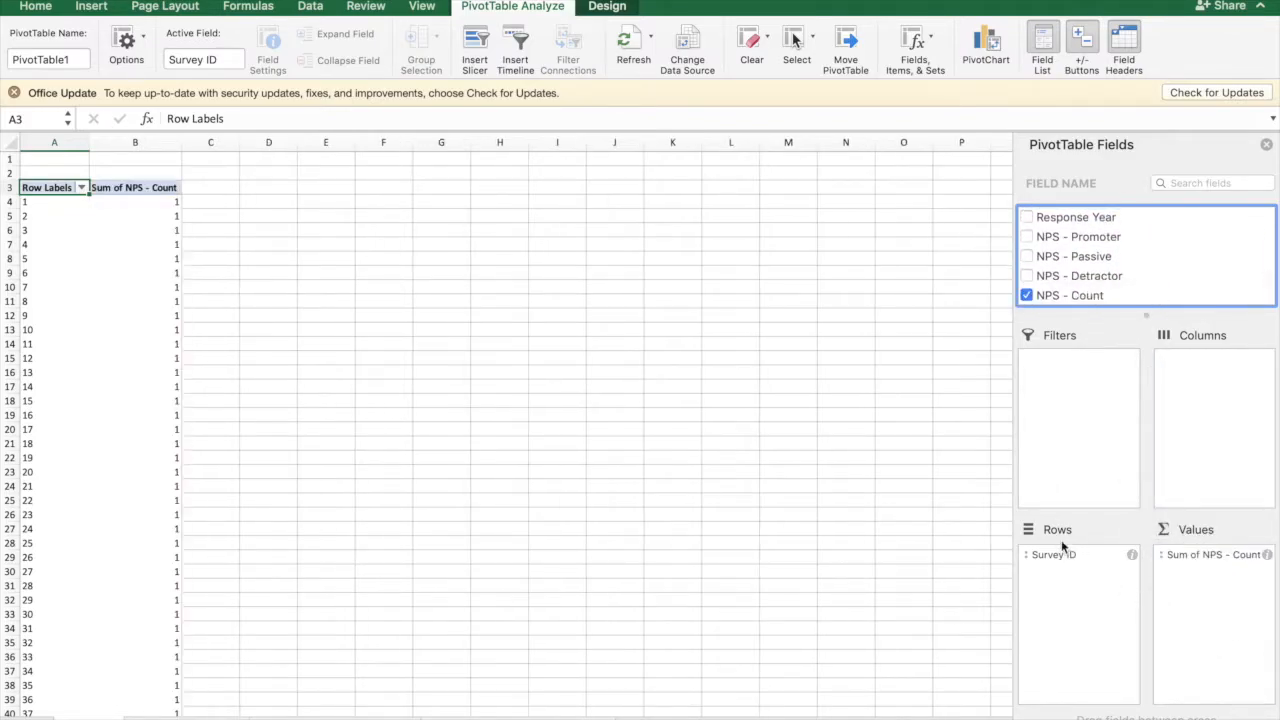
pyautogui.moveTo(1057, 554); pyautogui.dragTo(1100, 263)
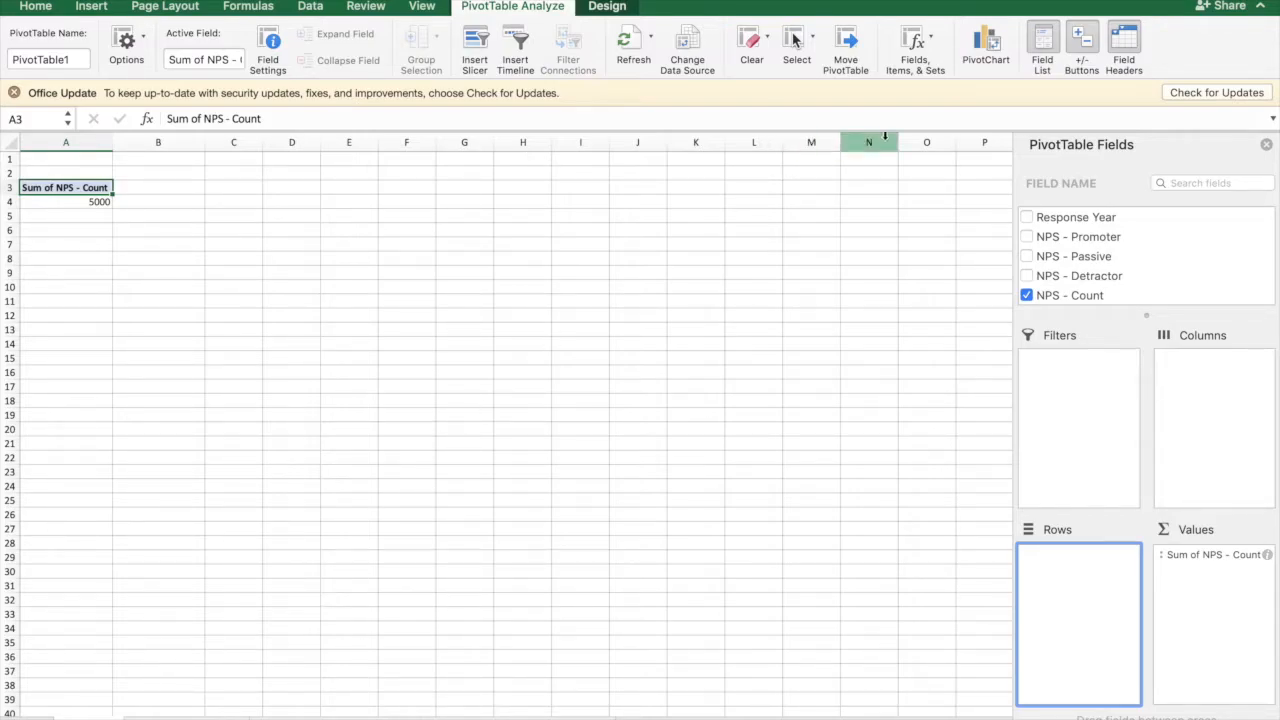
# Start a new calculated field for the pivot table and name it NPS_Score
pyautogui.click(931, 56)
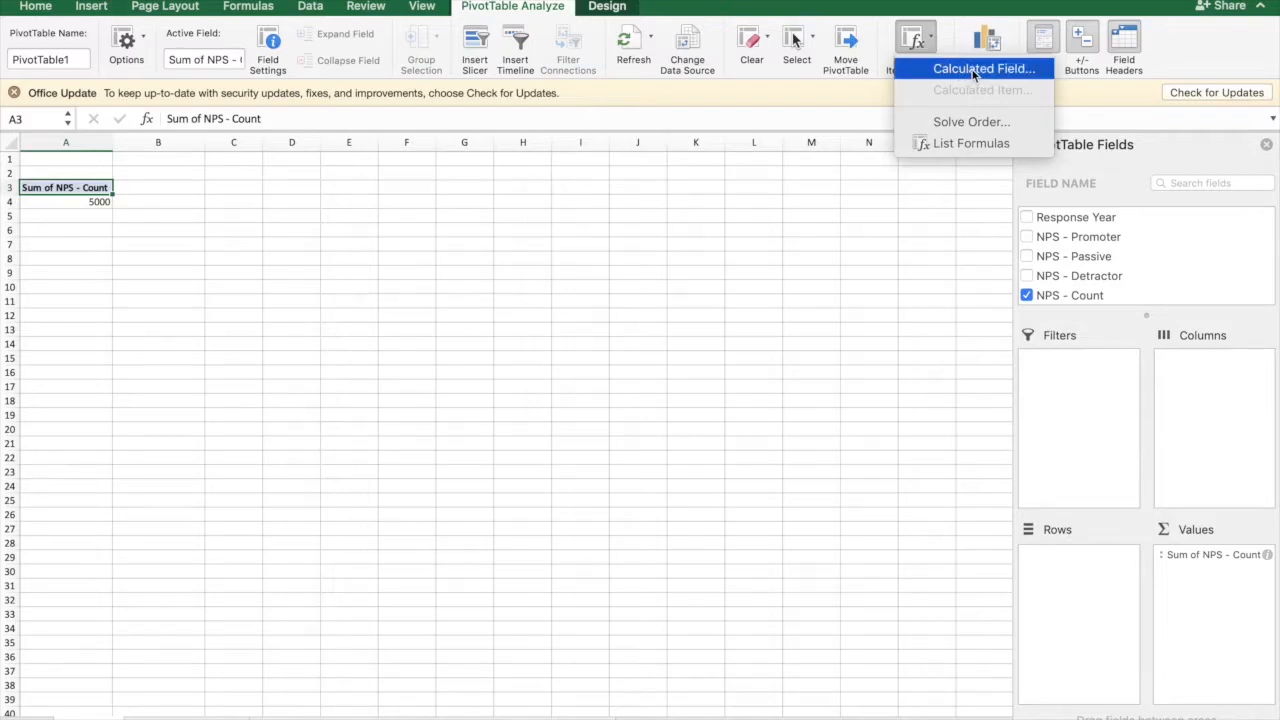
pyautogui.click(1028, 76)
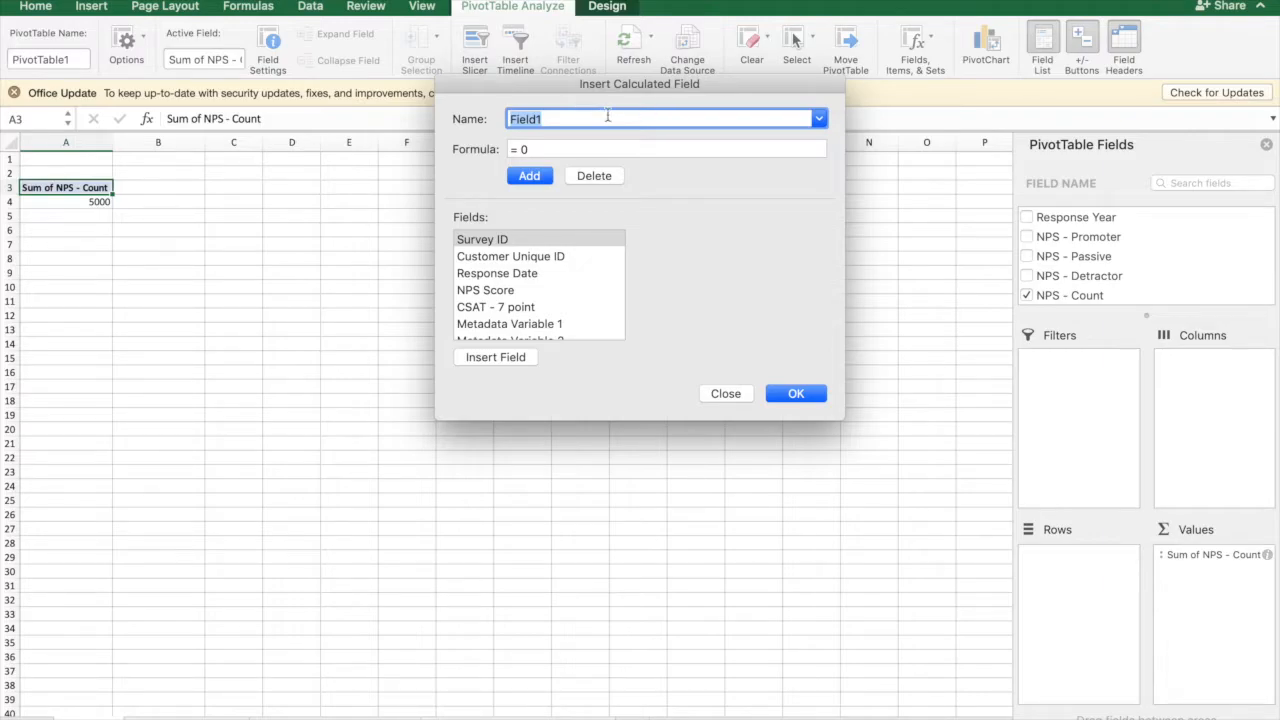
pyautogui.write('NPS_Score')
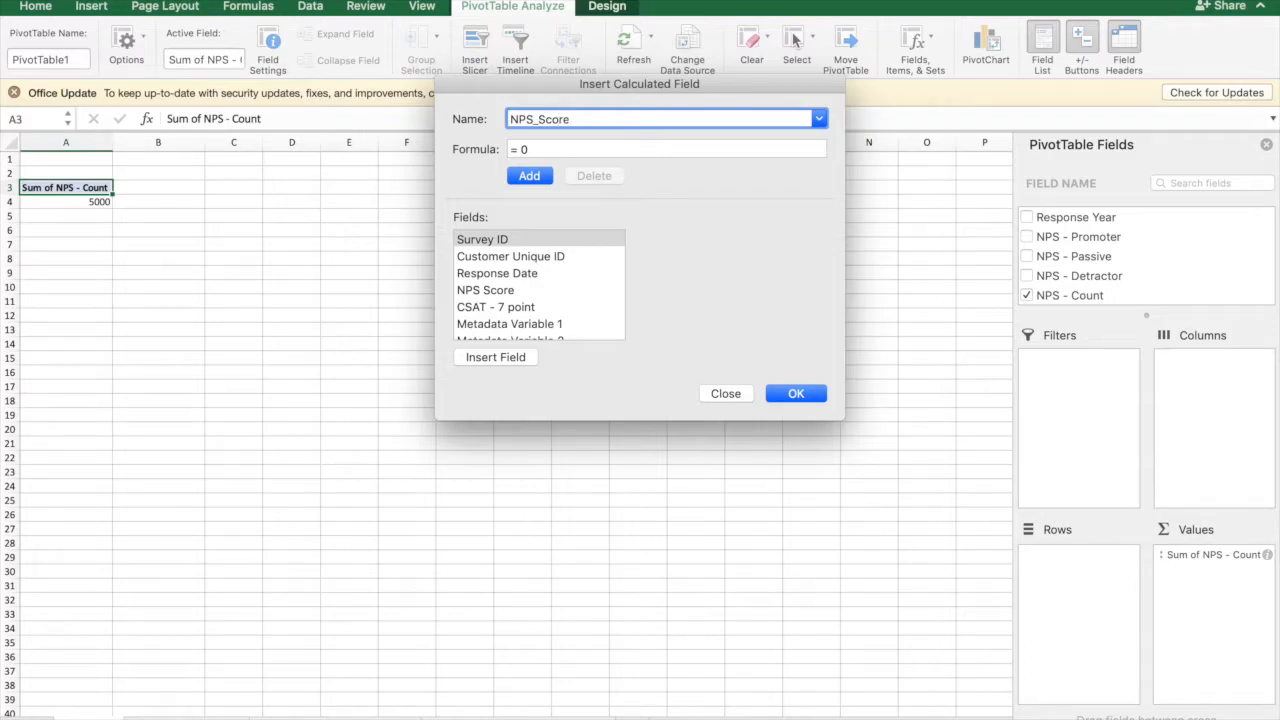
# Replace the default formula of NPS_Score with its first part, = (( 'NPS - Promoter' / 'NPS - Count')
pyautogui.click(535, 148)
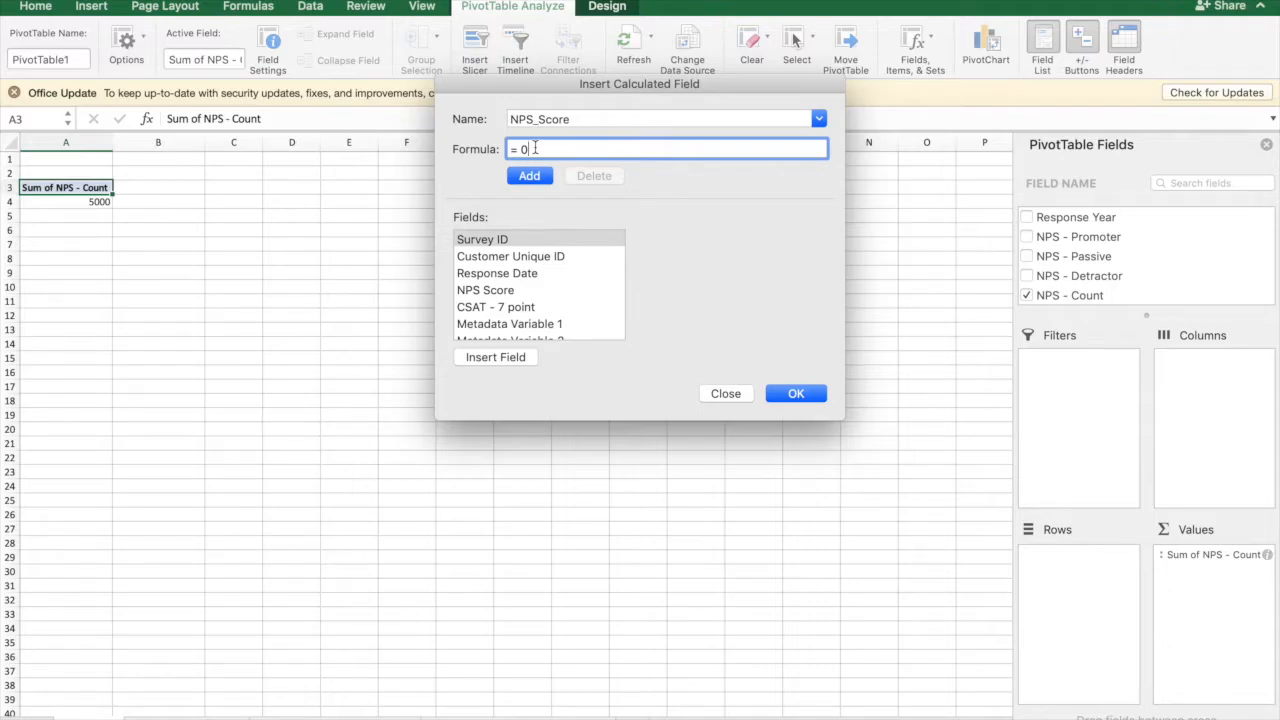
pyautogui.press('BackSpace')
pyautogui.write('((')
pyautogui.scroll(-2, 569, 290)
pyautogui.scroll(-5, 567, 290)
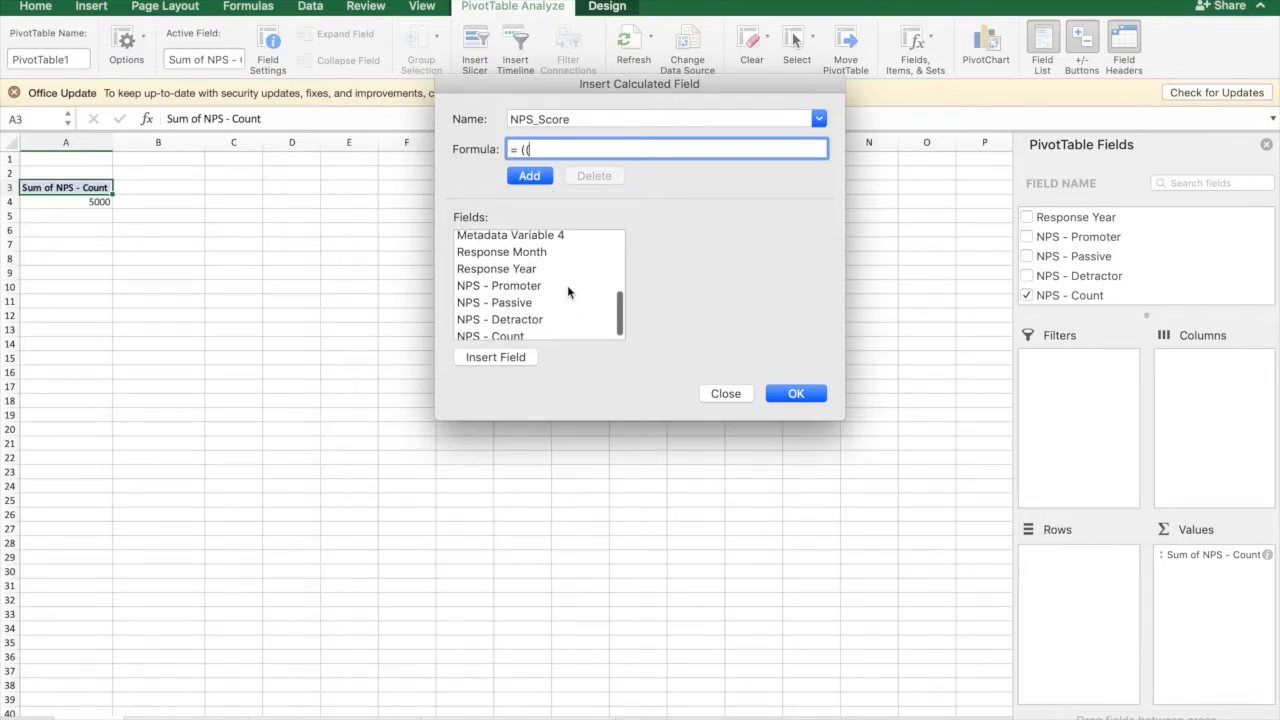
pyautogui.click(532, 283)
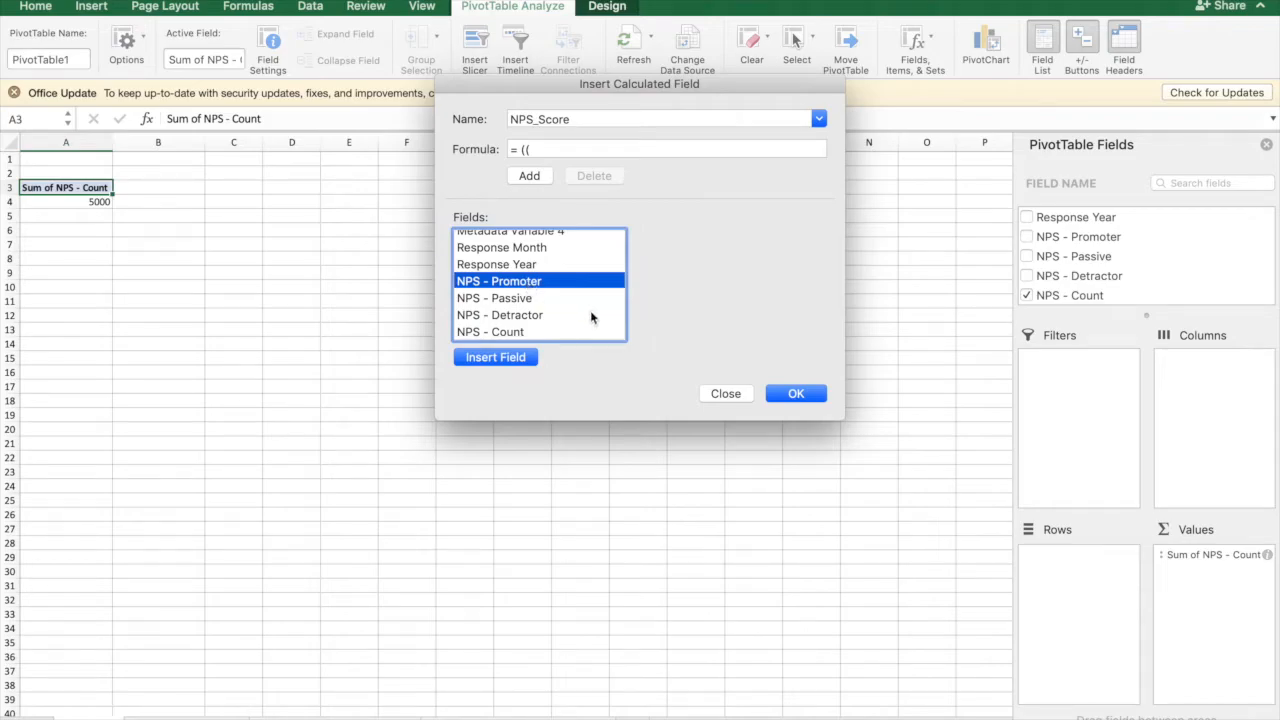
pyautogui.click(507, 360)
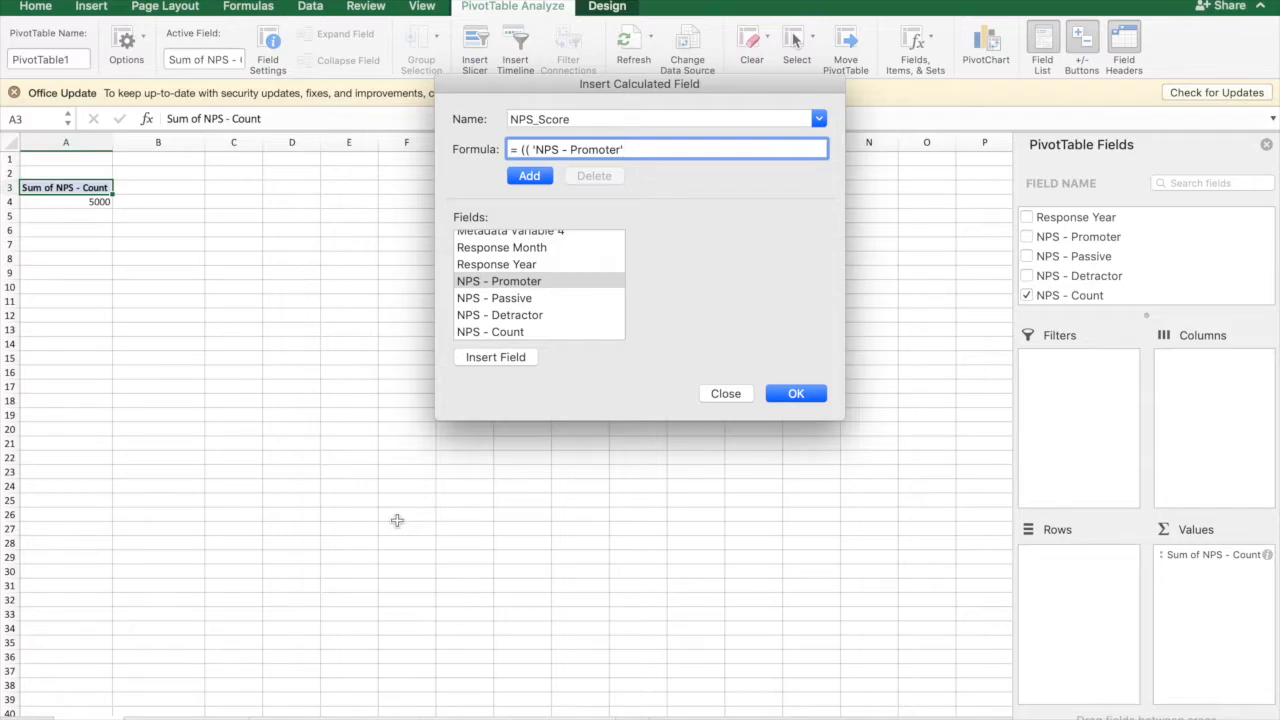
pyautogui.write('/')
pyautogui.click(523, 333)
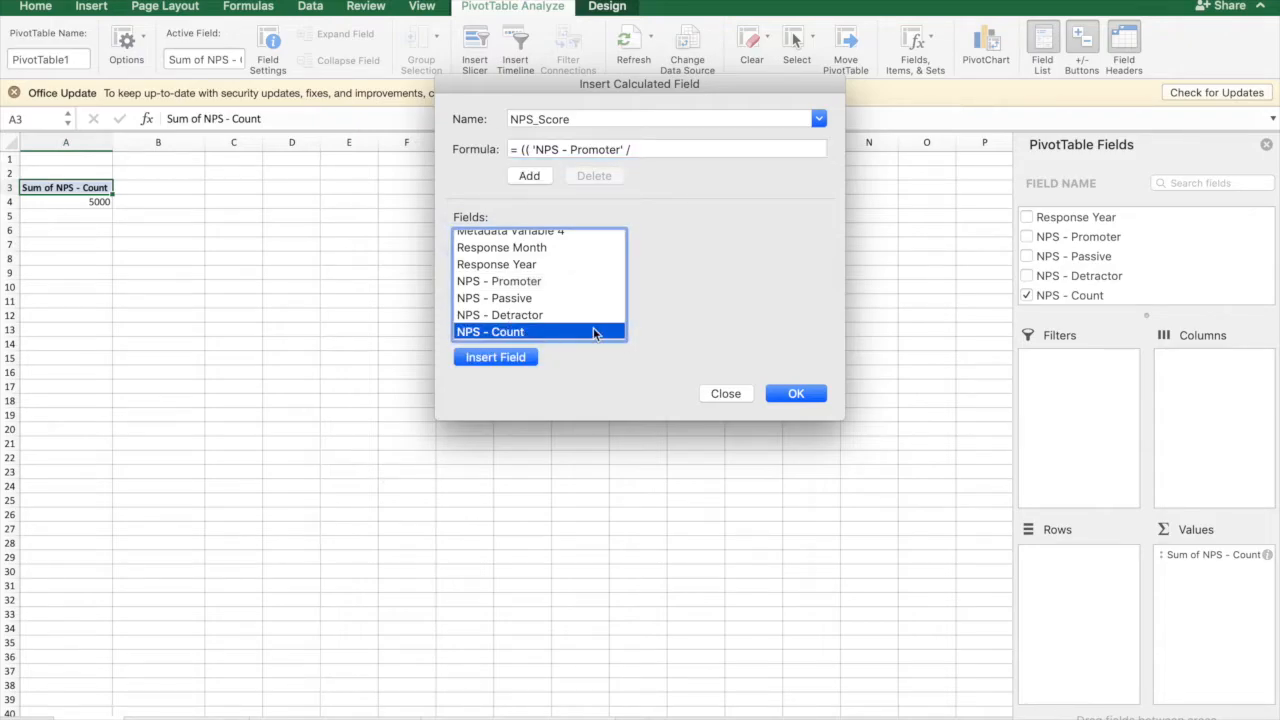
pyautogui.click(517, 358)
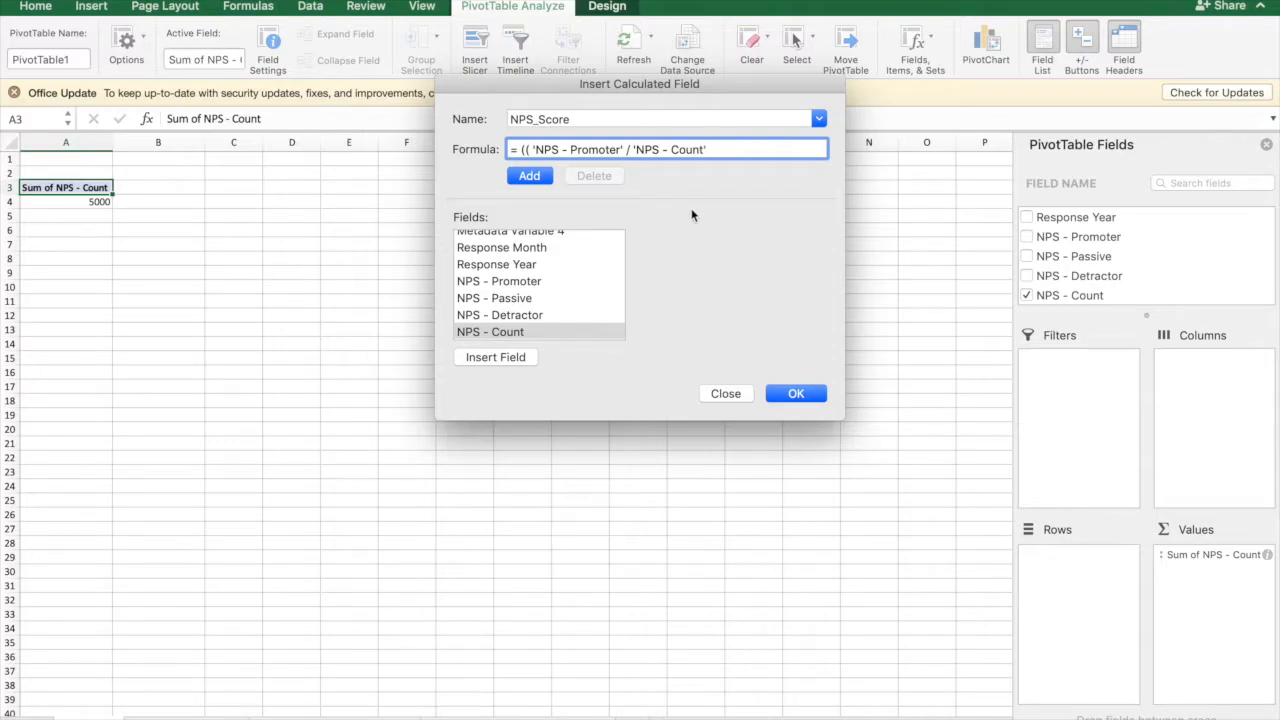
pyautogui.write(')')
# Extend the NPS_Score formula by subtracting the detractor share, - ( 'NPS - Detractor' / 'NPS - Count'
pyautogui.write('-')
pyautogui.write('(')
pyautogui.click(537, 317)
pyautogui.click(510, 357)
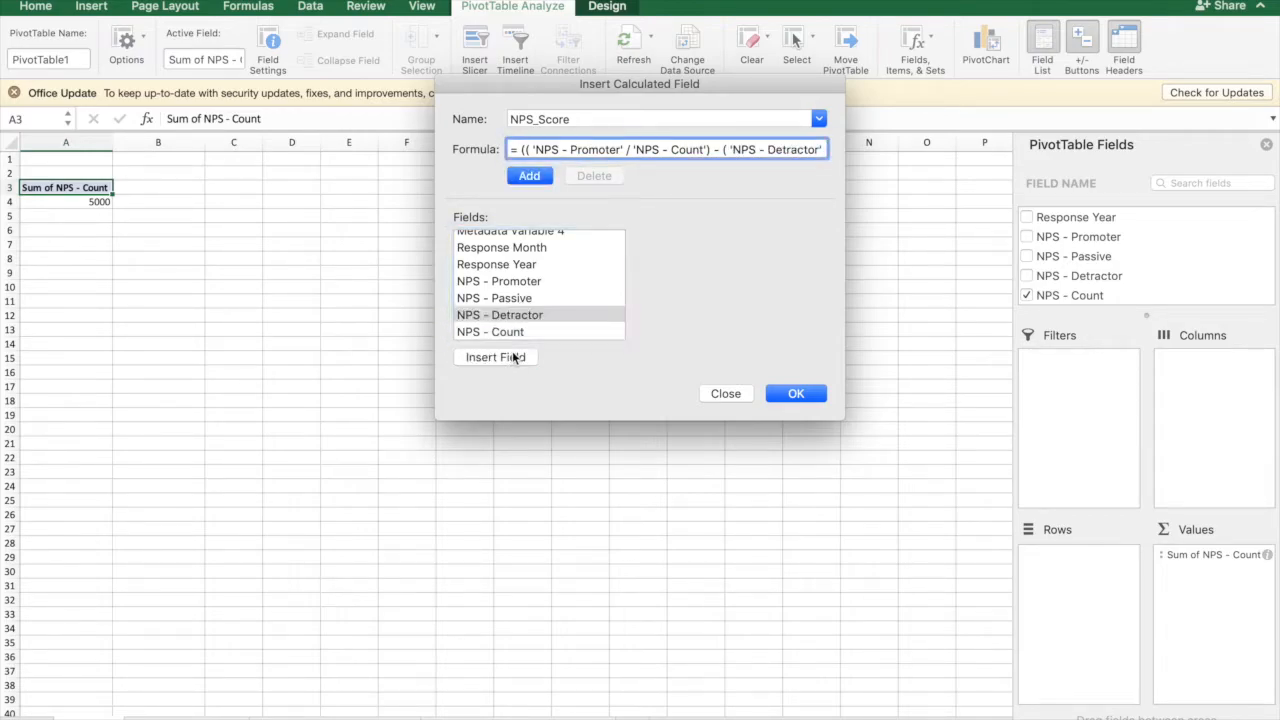
pyautogui.write('/')
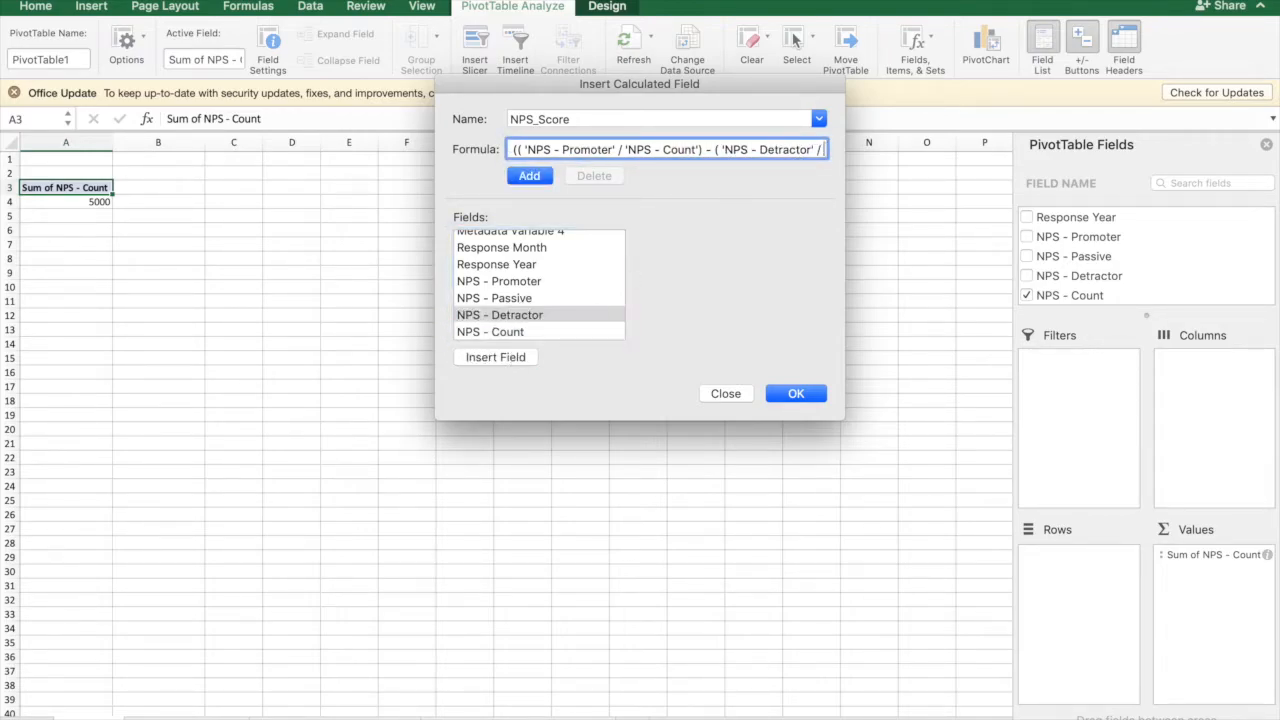
pyautogui.click(506, 331)
pyautogui.click(490, 357)
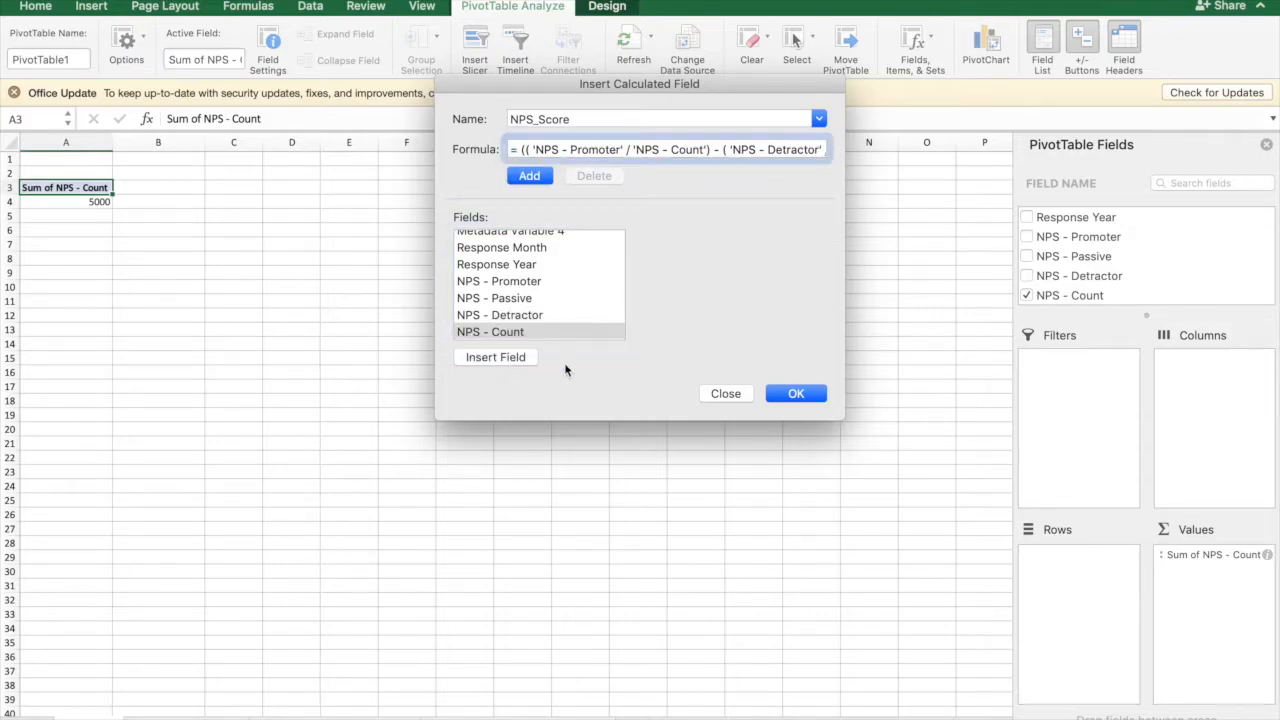
pyautogui.moveTo(791, 150); pyautogui.dragTo(897, 153)
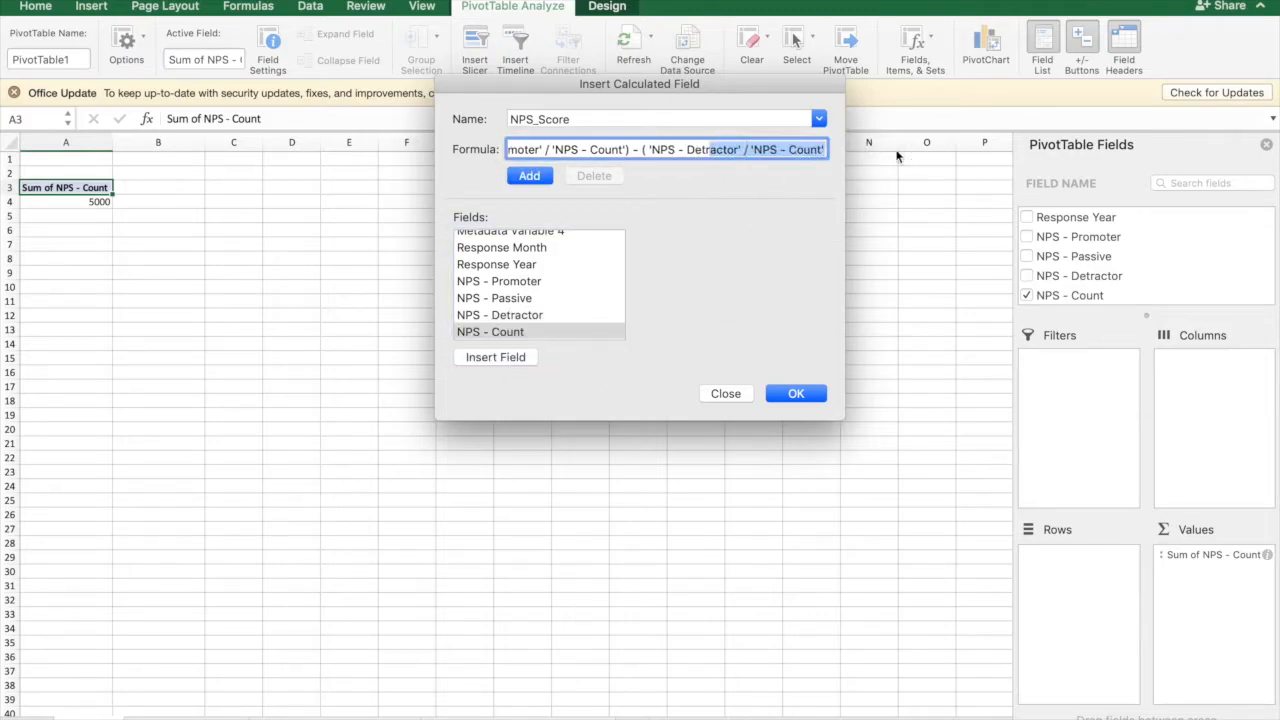
pyautogui.moveTo(800, 150); pyautogui.dragTo(888, 149)
pyautogui.click(817, 149)
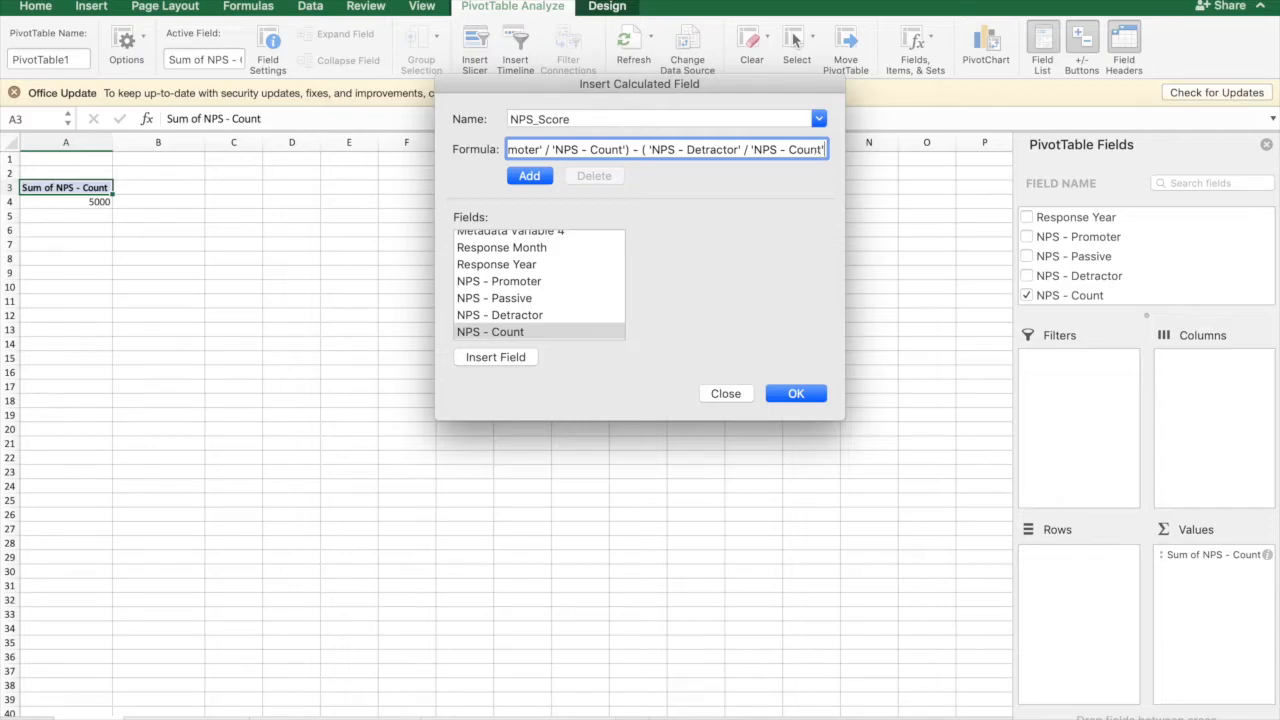
# Complete the NPS_Score formula with ))*100 and insert the calculated field into the pivot table
pyautogui.write('))')
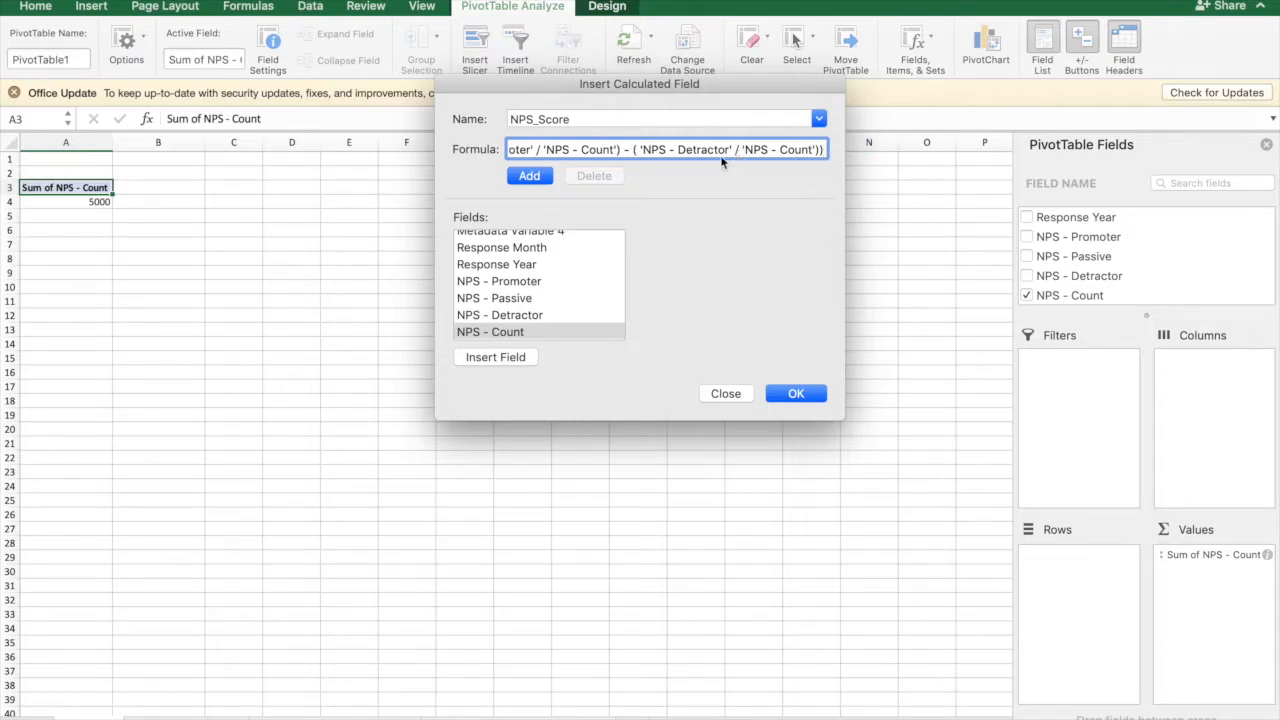
pyautogui.write('*100')
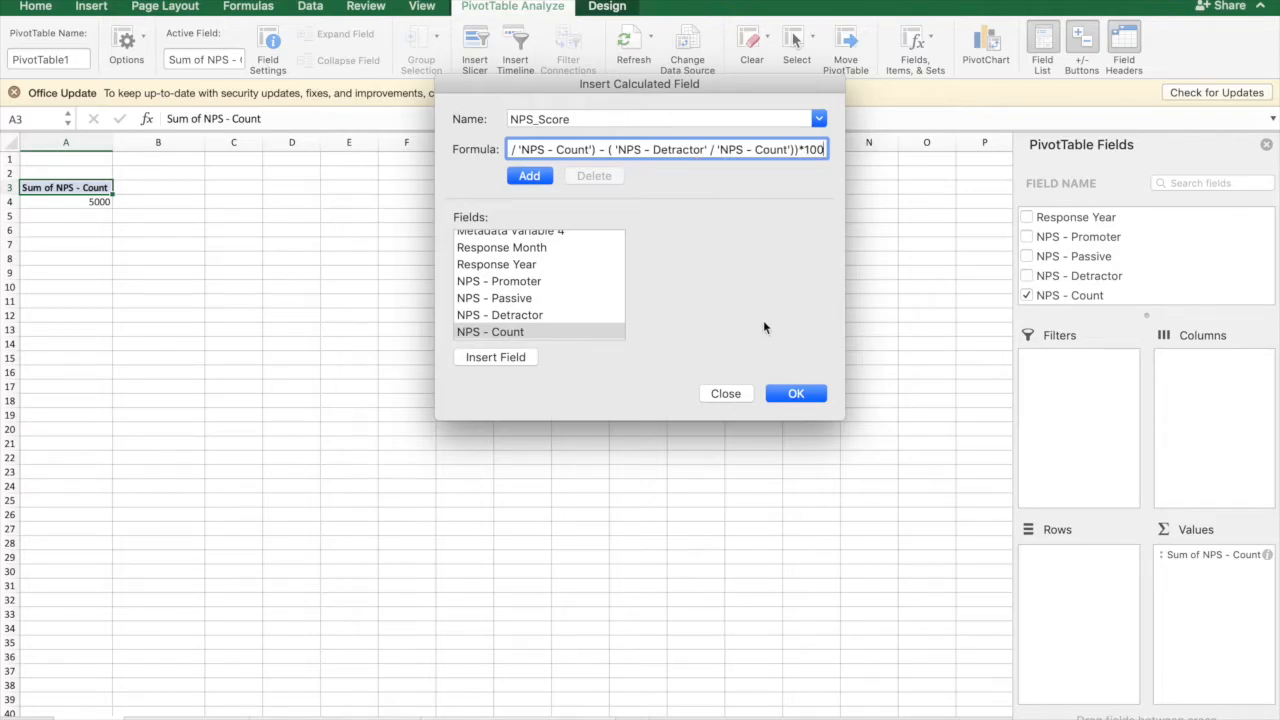
pyautogui.click(801, 396)
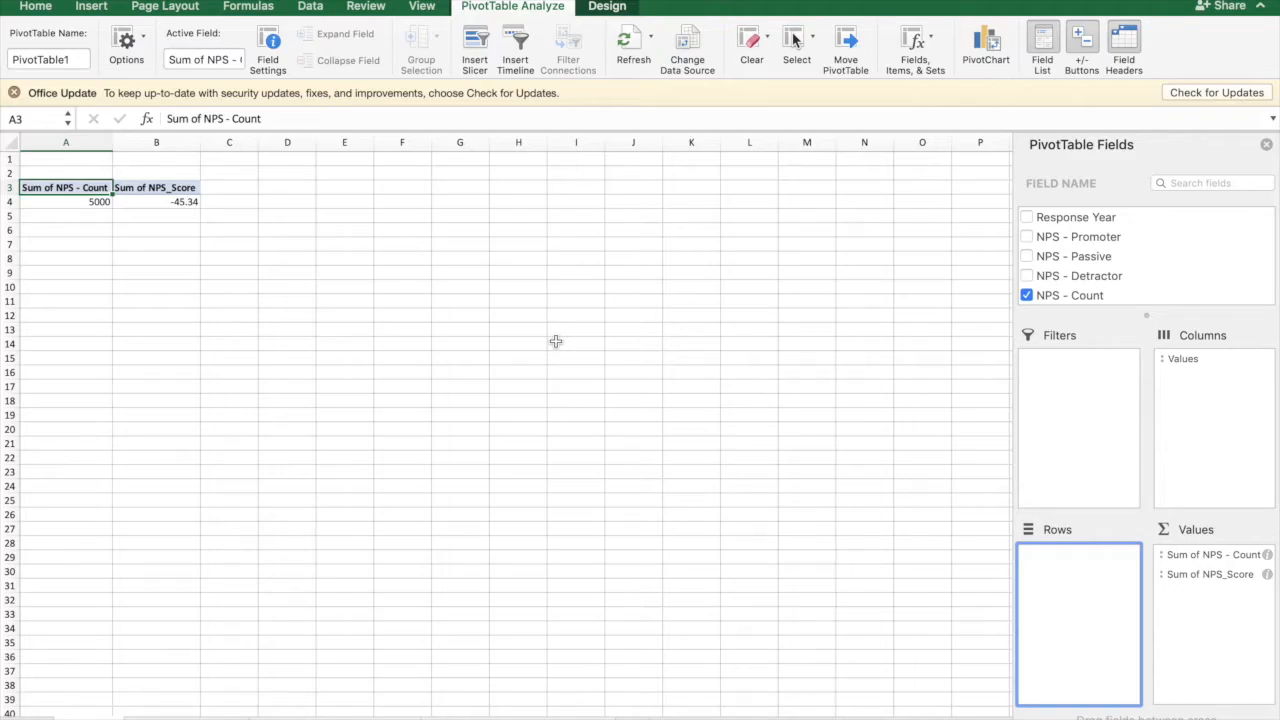
# Break down the pivot table's NPS count and score by placing Metadata Variable 3 in the rows
pyautogui.scroll(-2, 1057, 286)
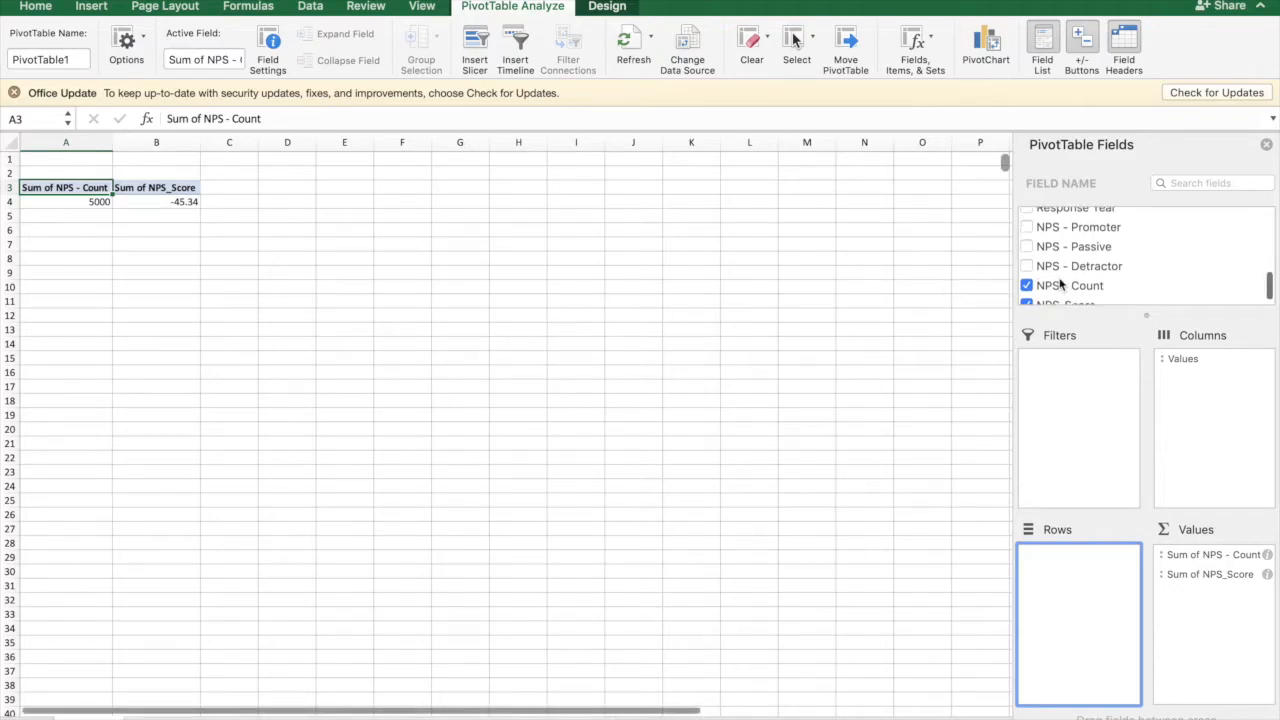
pyautogui.scroll(5, 1060, 285)
pyautogui.scroll(-4, 1060, 285)
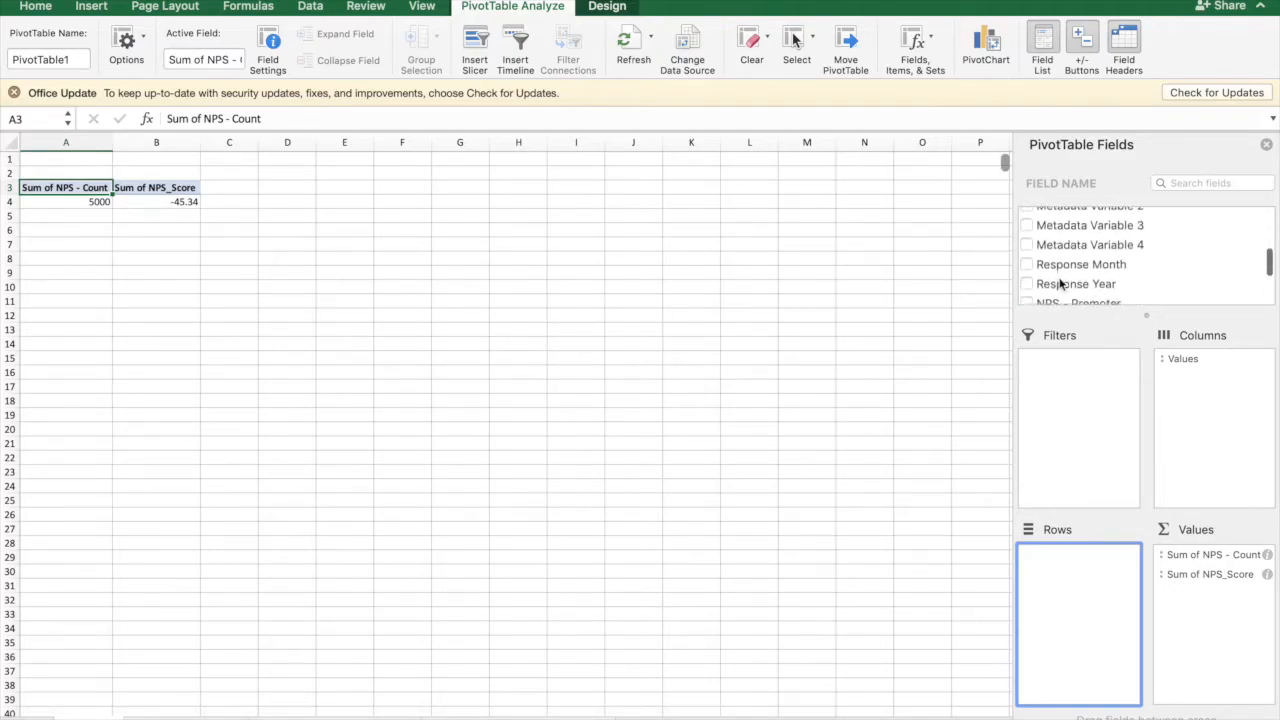
pyautogui.scroll(-2, 1105, 250)
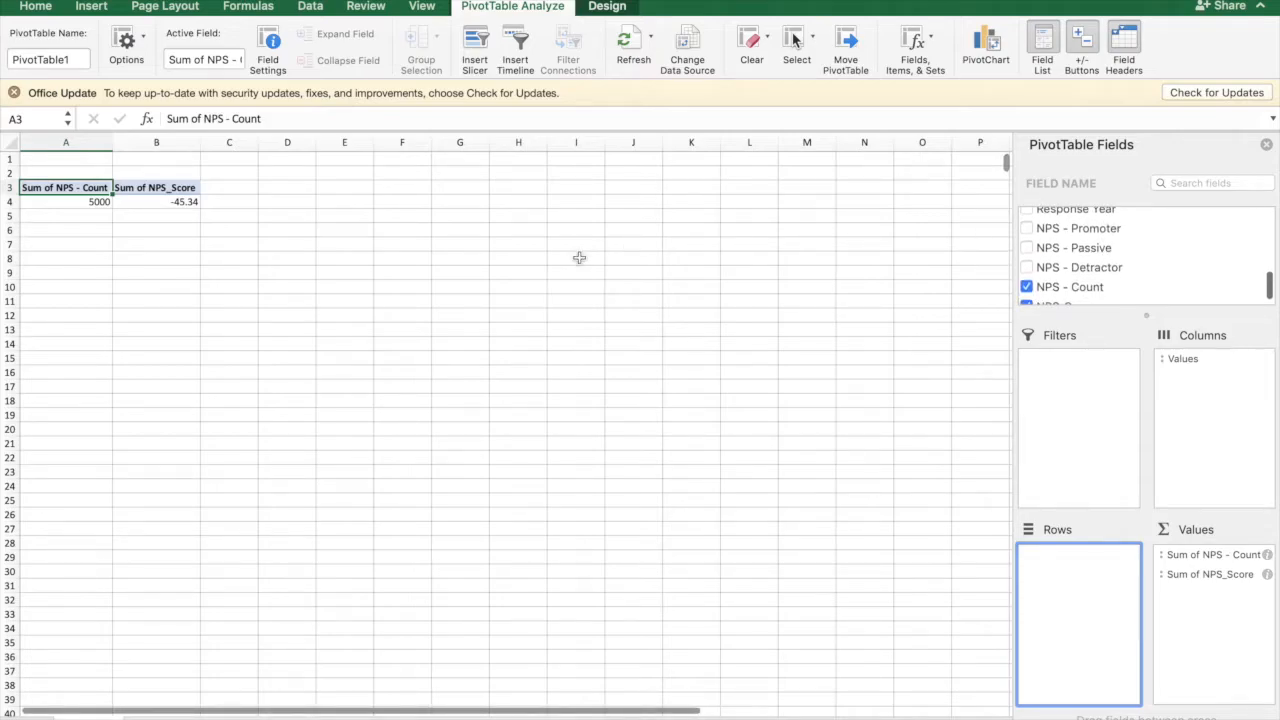
pyautogui.scroll(-5, 1179, 268)
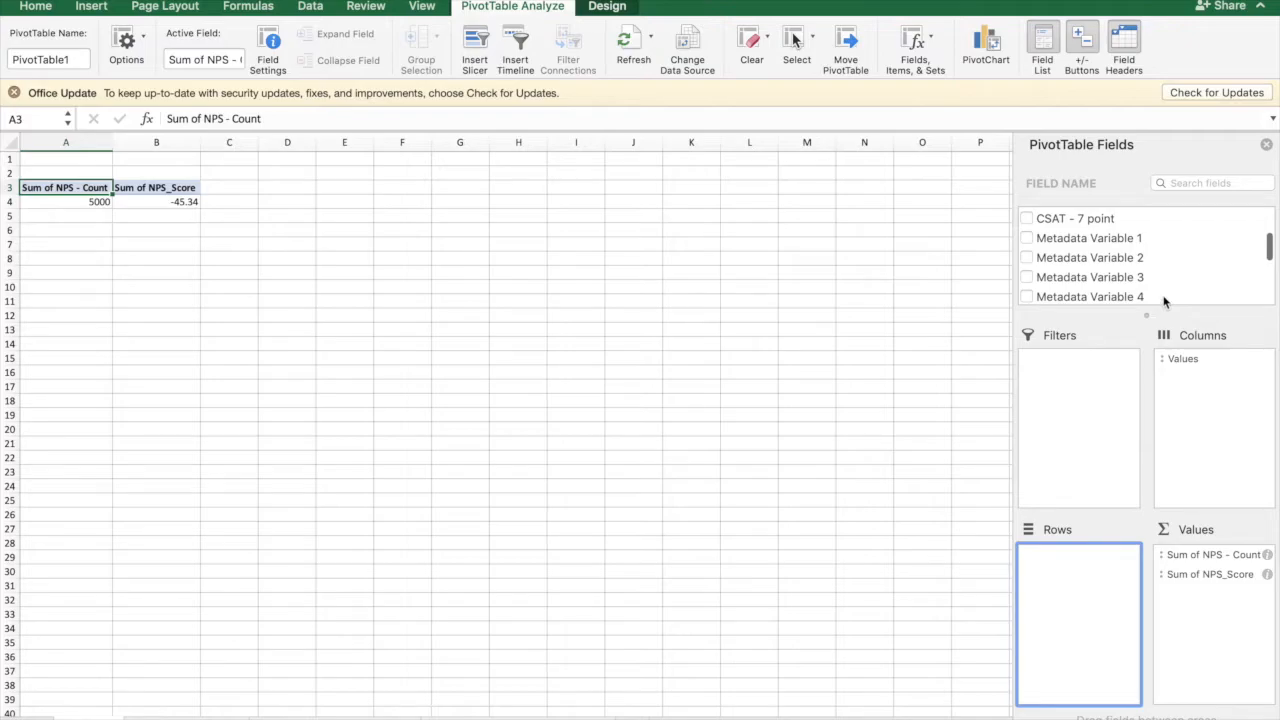
pyautogui.scroll(-1, 1162, 297)
pyautogui.moveTo(1108, 252); pyautogui.dragTo(1097, 605)
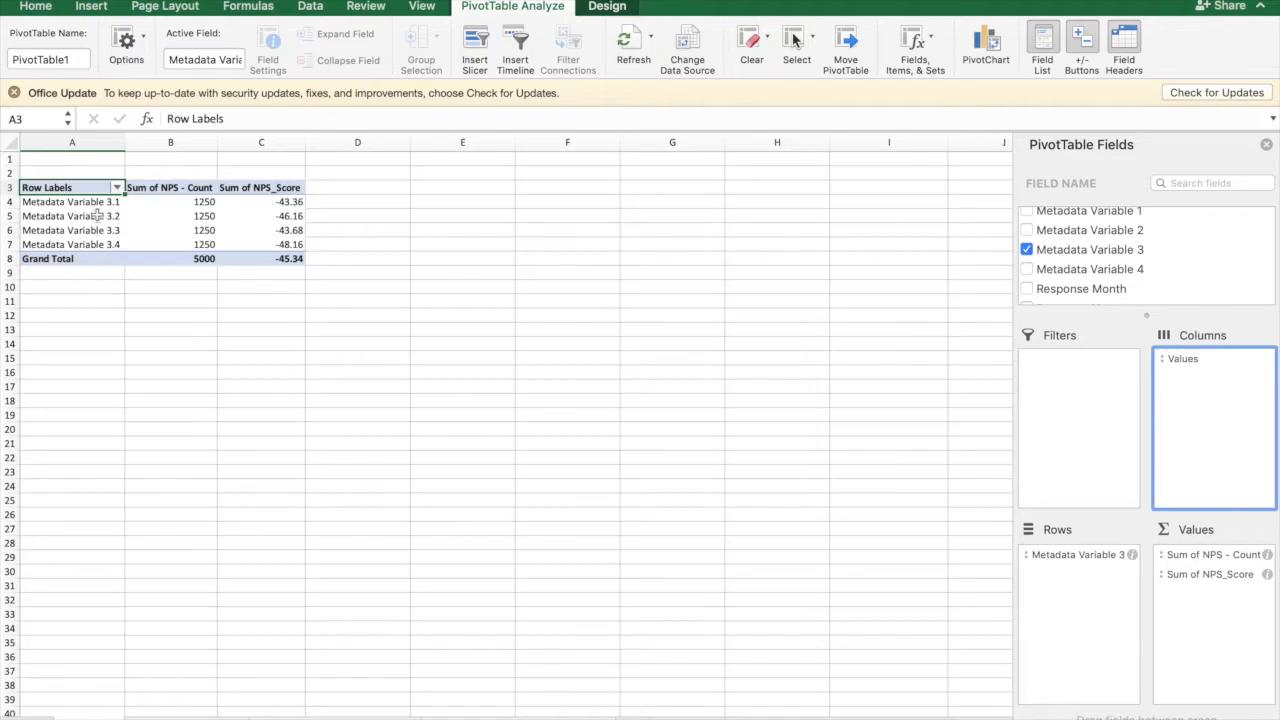
pyautogui.scroll(-3, 1179, 238)
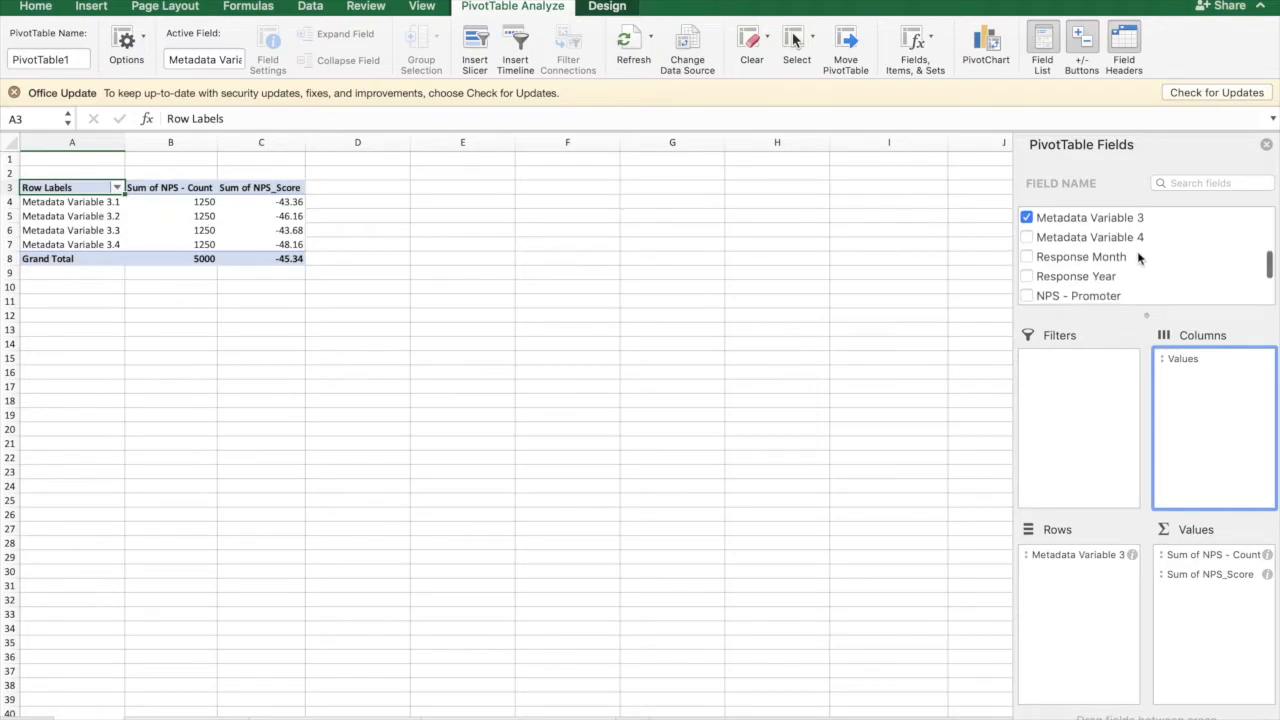
# Break down the pivot table's NPS count and score by Response Month in the rows instead of Metadata Variable 3
pyautogui.moveTo(1110, 258); pyautogui.dragTo(1214, 428)
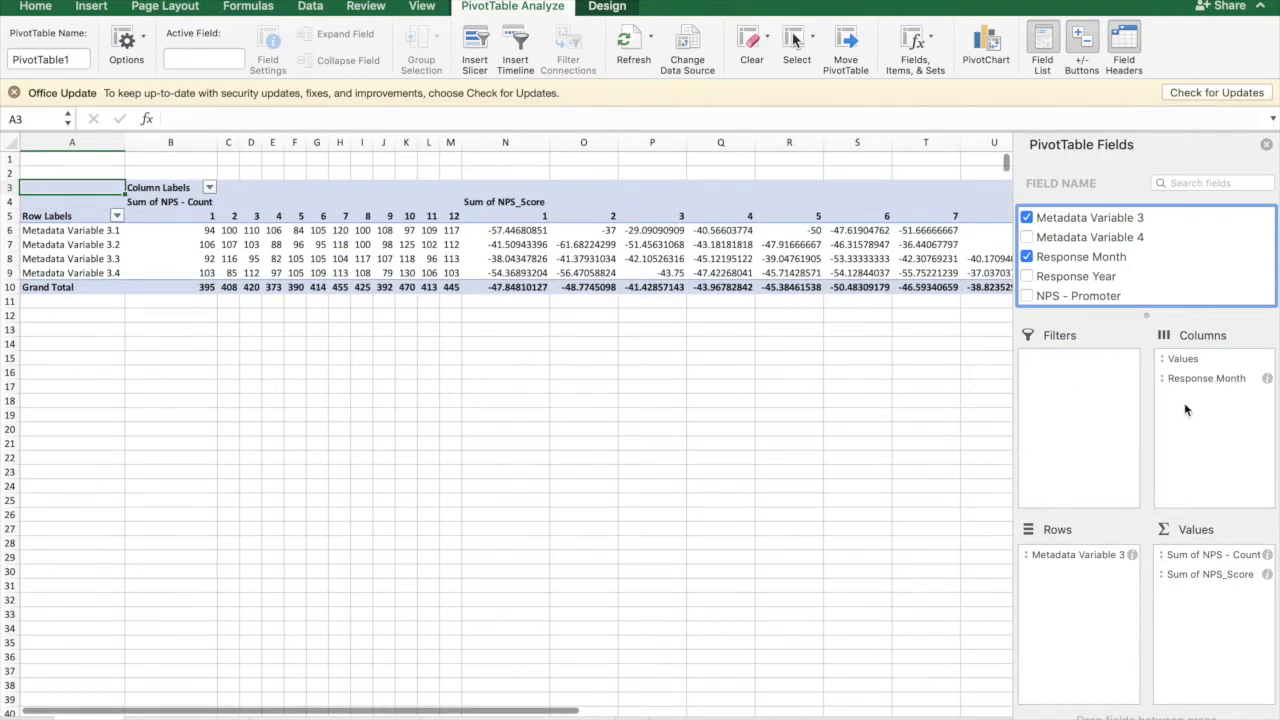
pyautogui.moveTo(1216, 386); pyautogui.dragTo(1128, 278)
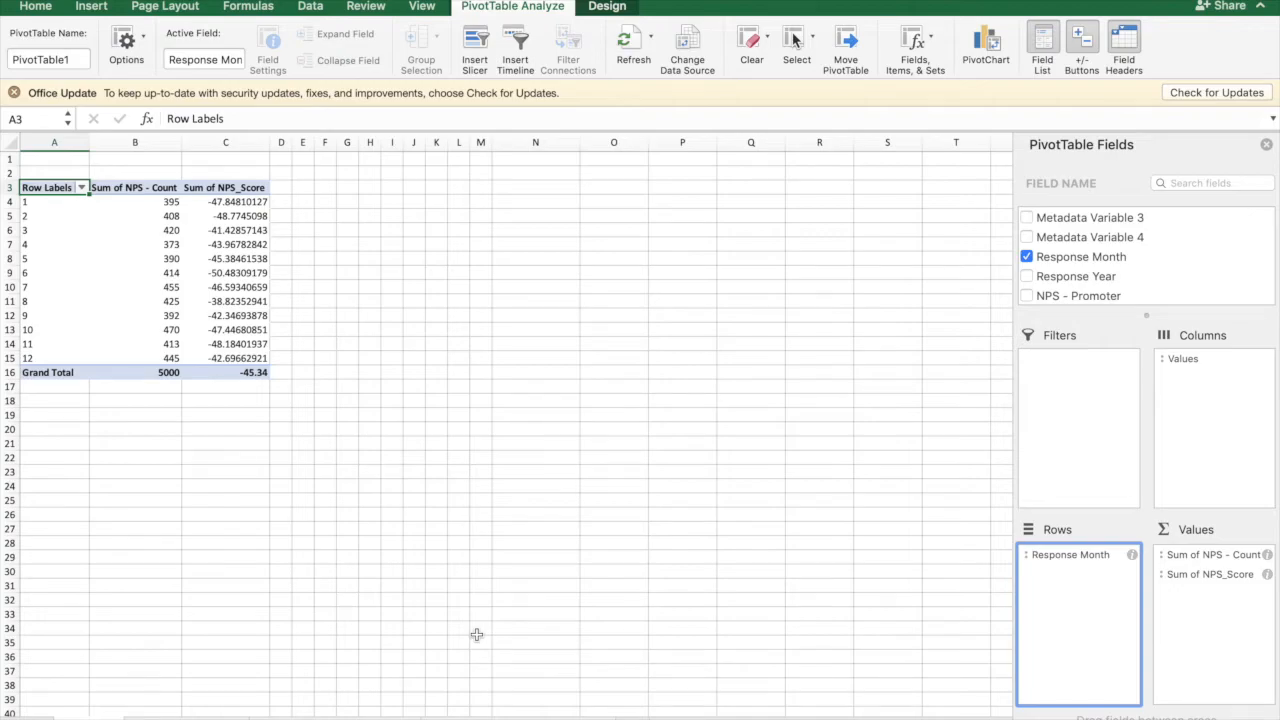
# Examine the finished "Calculating NPS using a Pivot Table" sheet, covering the overall score, monthly breakdown by year and metadata variable tables
pyautogui.click(262, 716)
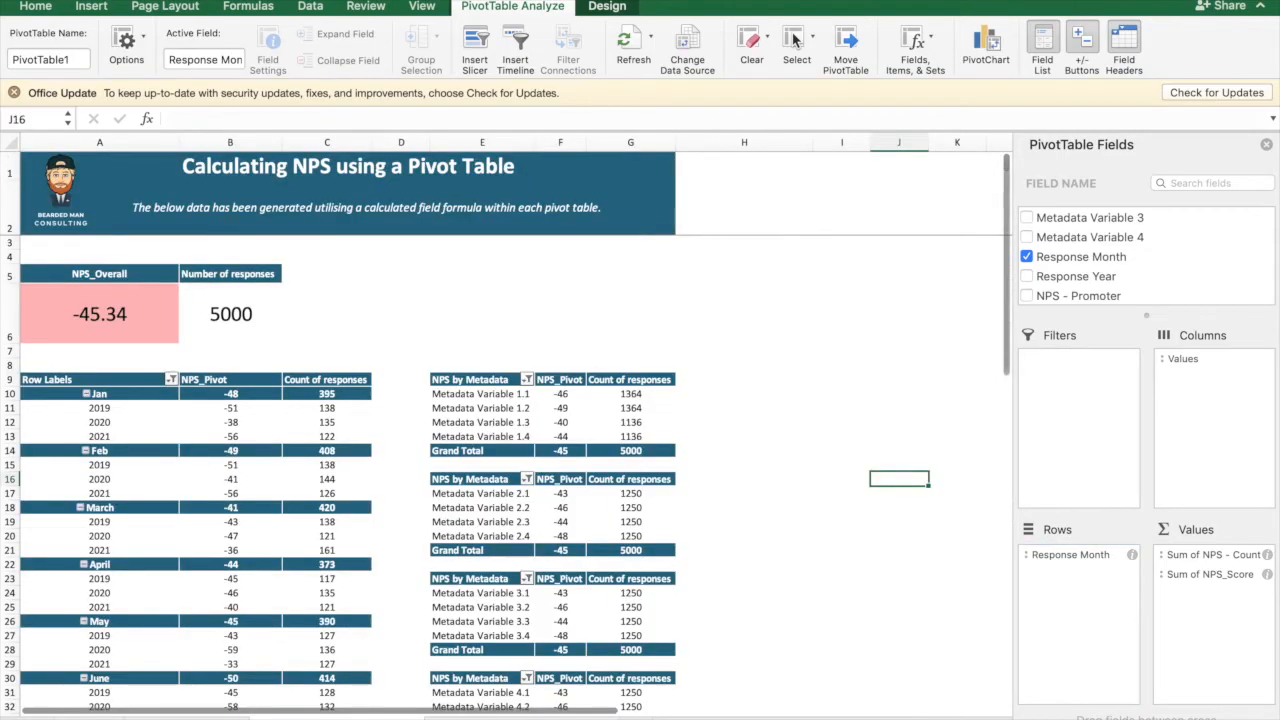
pyautogui.scroll(-1, 390, 620)
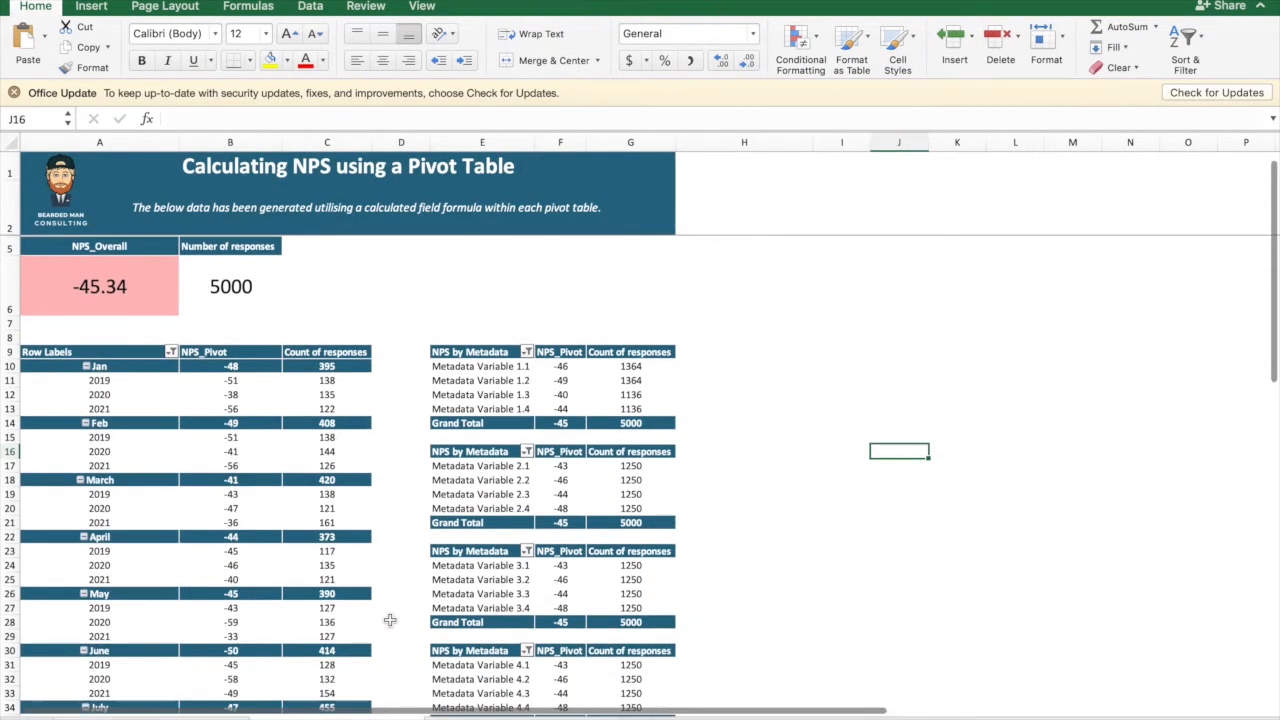
pyautogui.scroll(1, 390, 620)
pyautogui.scroll(-1, 390, 620)
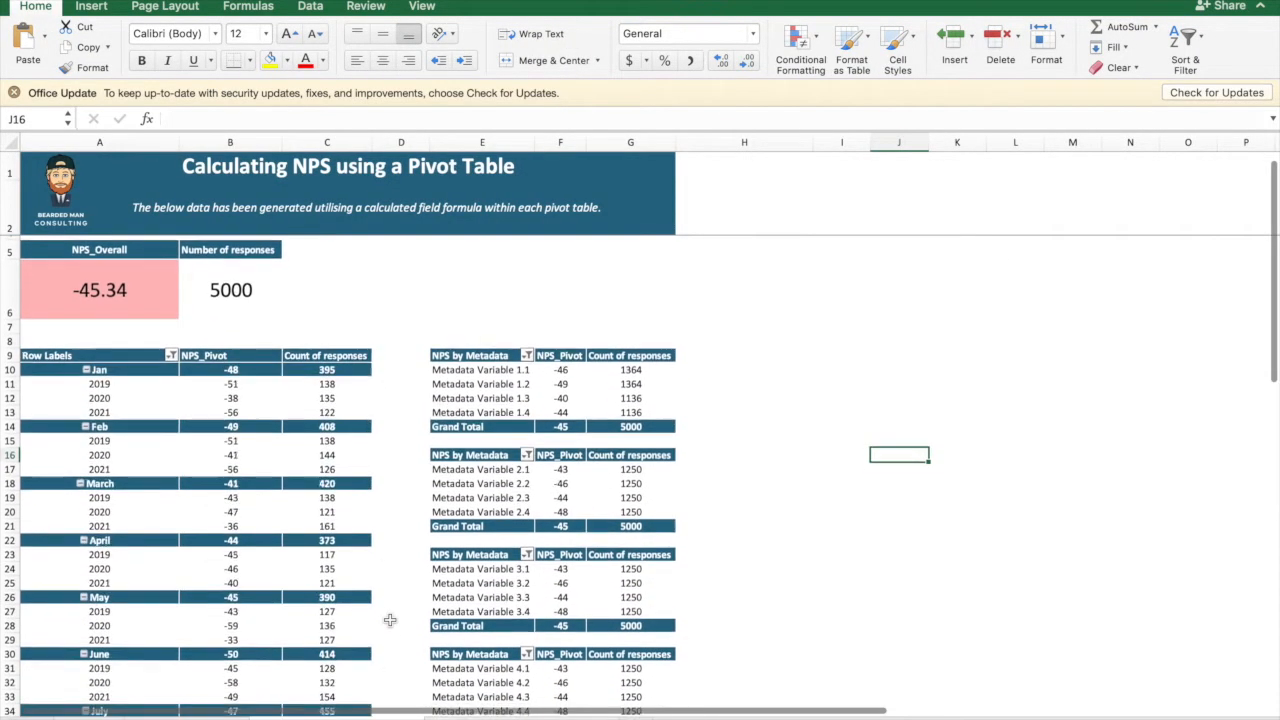
pyautogui.scroll(-2, 390, 620)
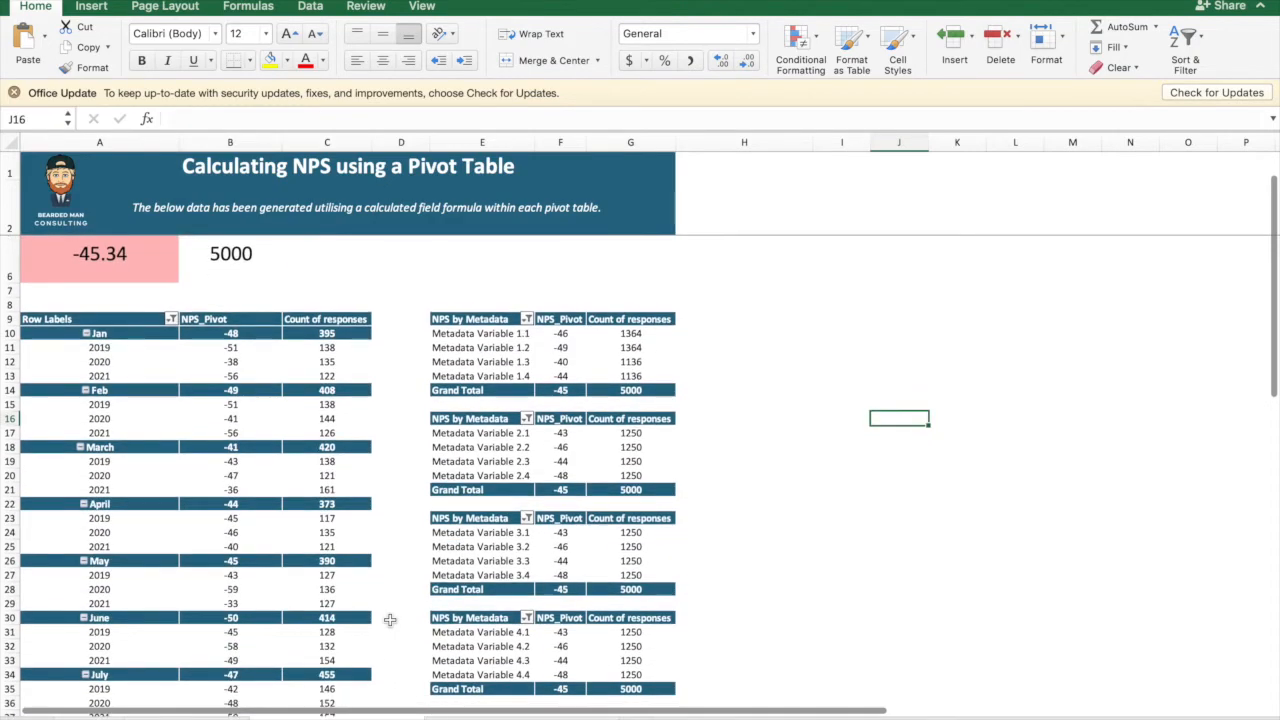
pyautogui.scroll(-3, 169, 391)
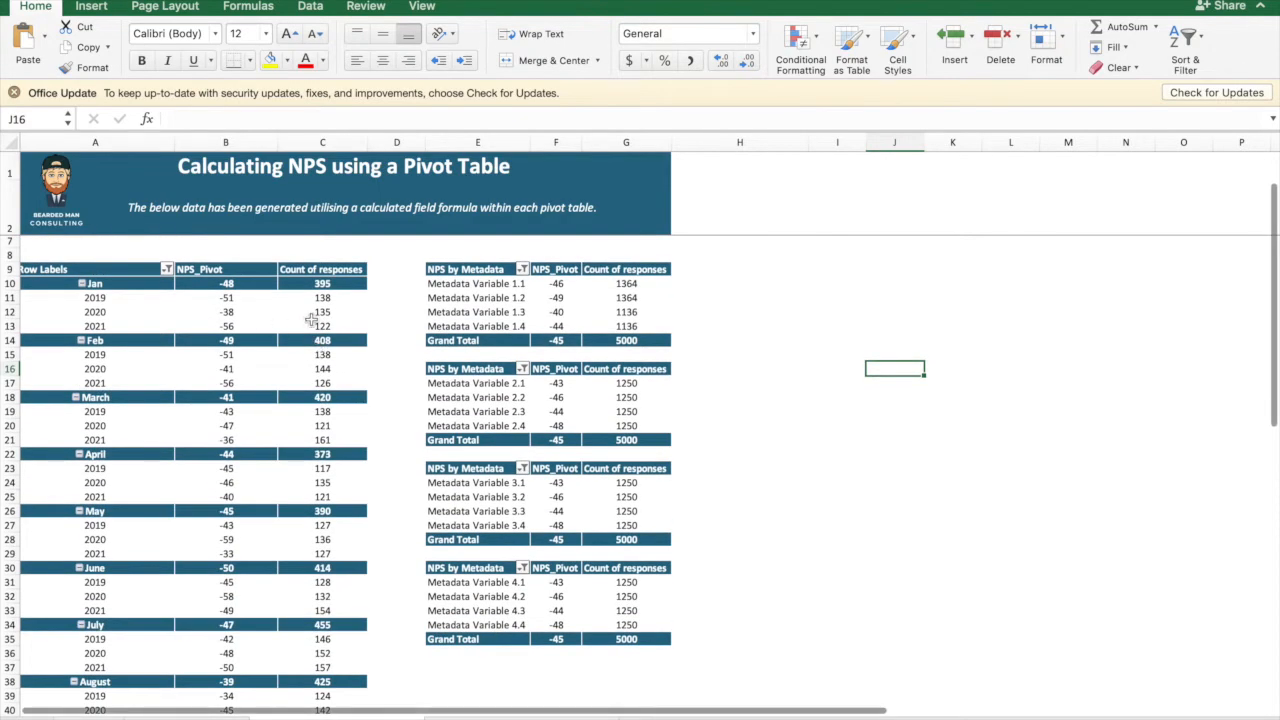
pyautogui.scroll(2, 484, 366)
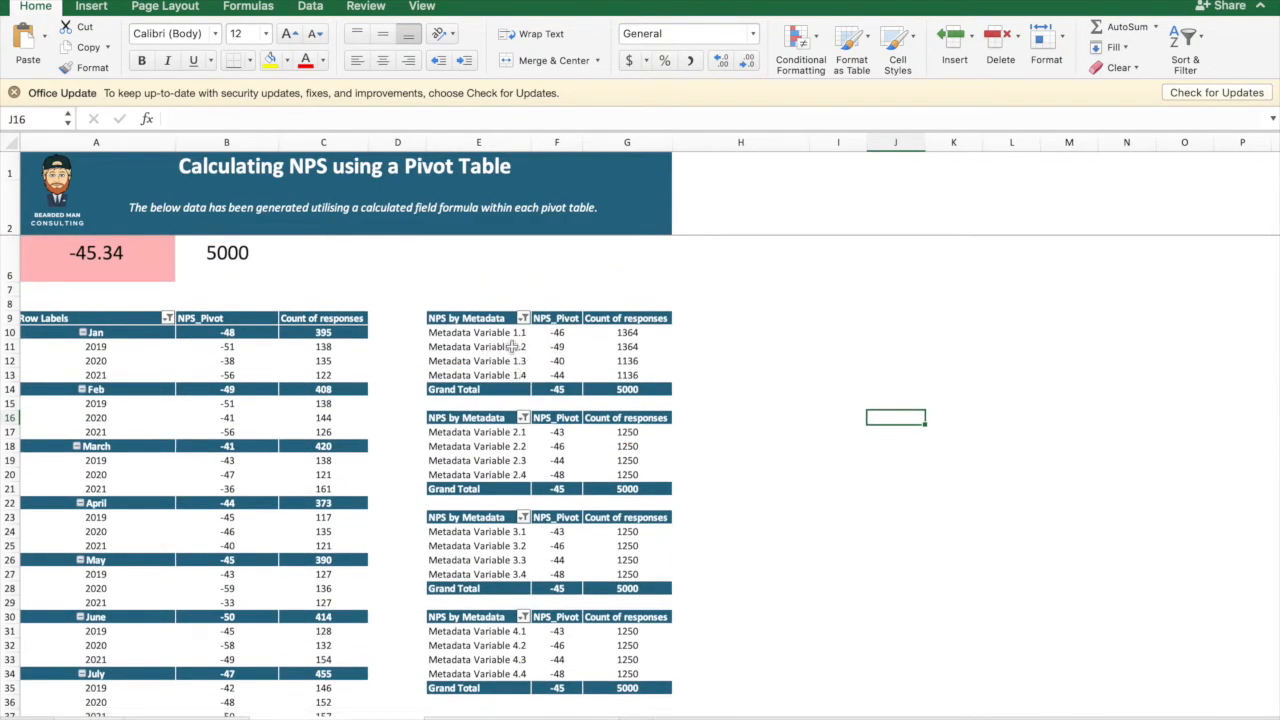
pyautogui.scroll(-1, 500, 400)
pyautogui.scroll(-8, 507, 426)
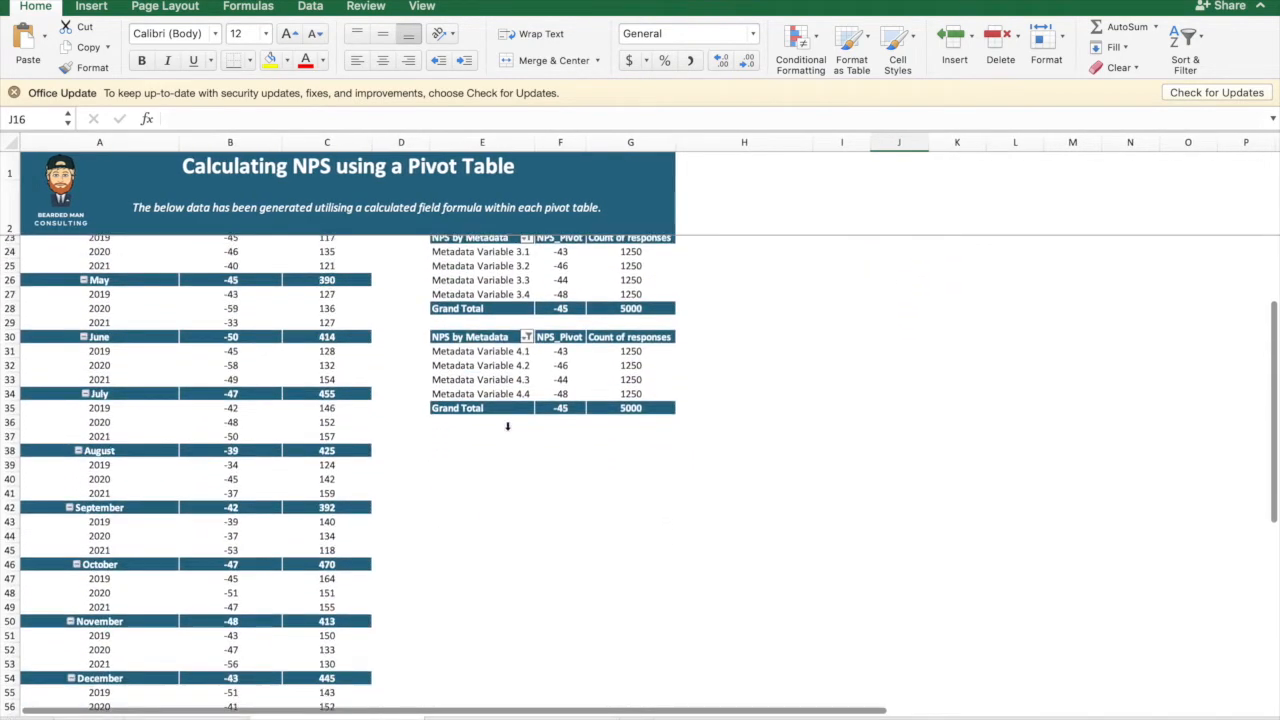
pyautogui.scroll(9, 507, 426)
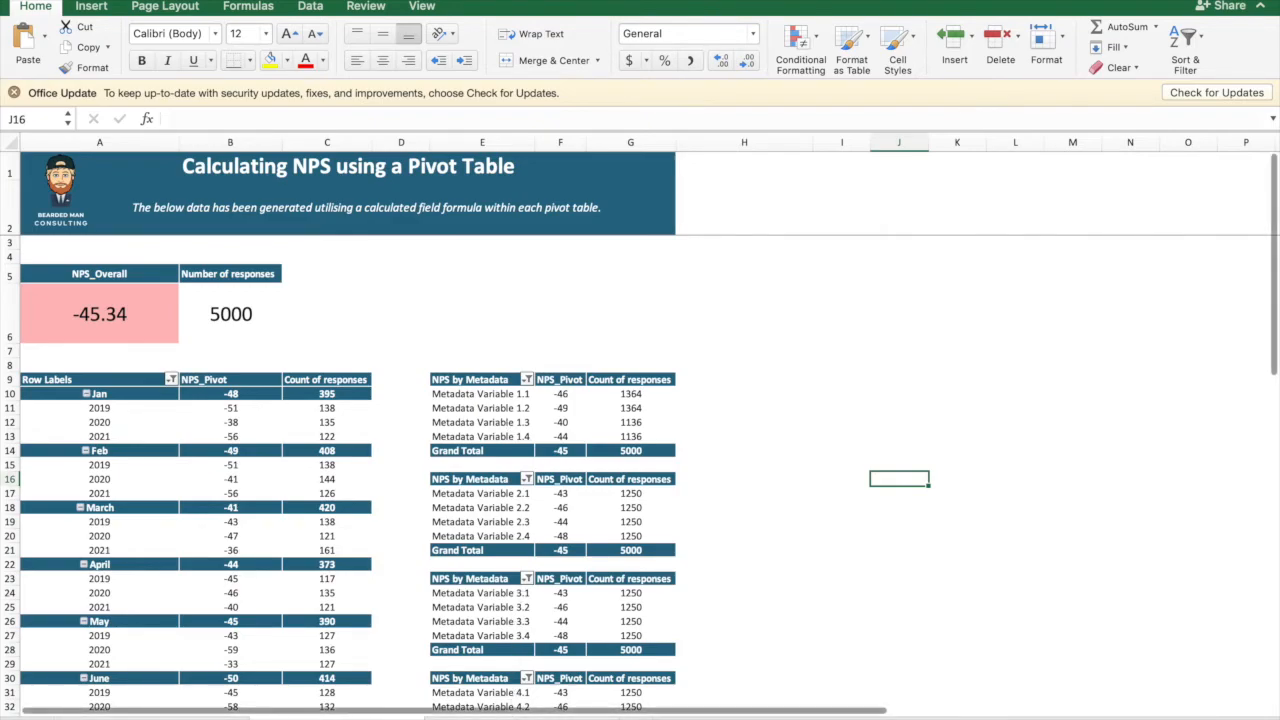
# Review the "Survey Results - Rolling Scores" sheet, looking through its rolling NPS and CSAT tables by month
pyautogui.click(522, 718)
pyautogui.hscroll(3, 606, 558)
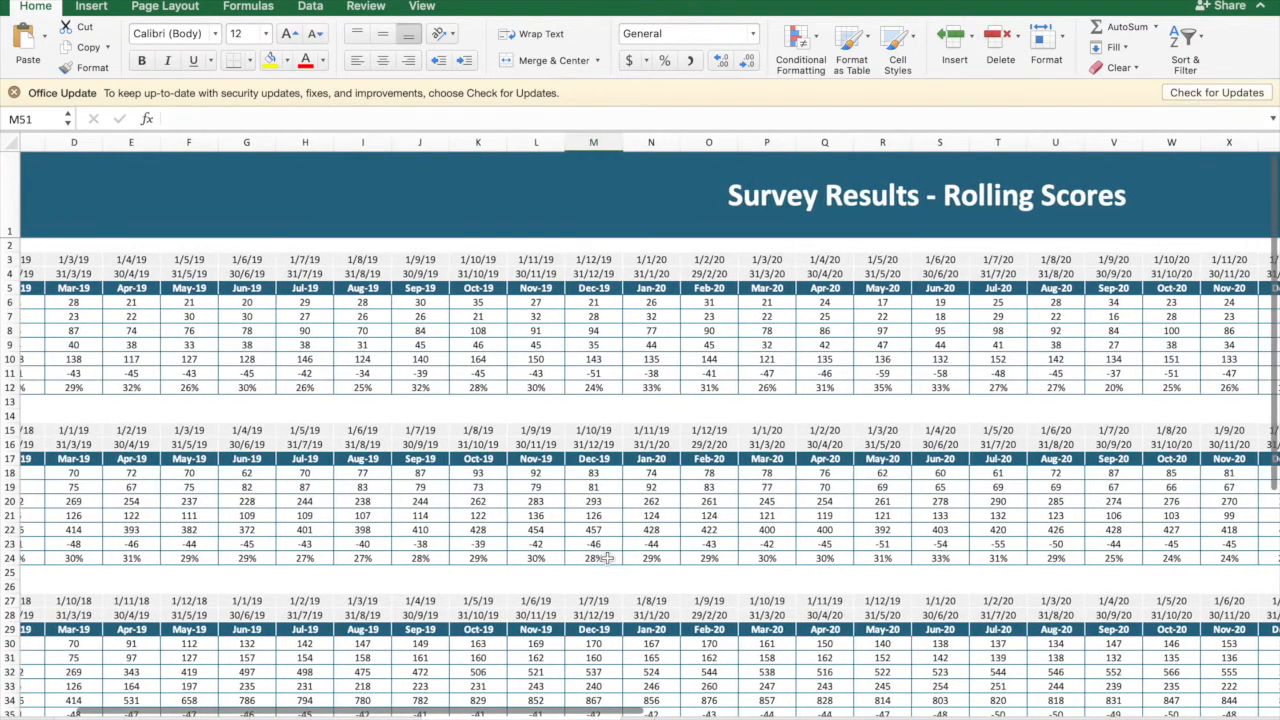
pyautogui.hscroll(-3, 606, 558)
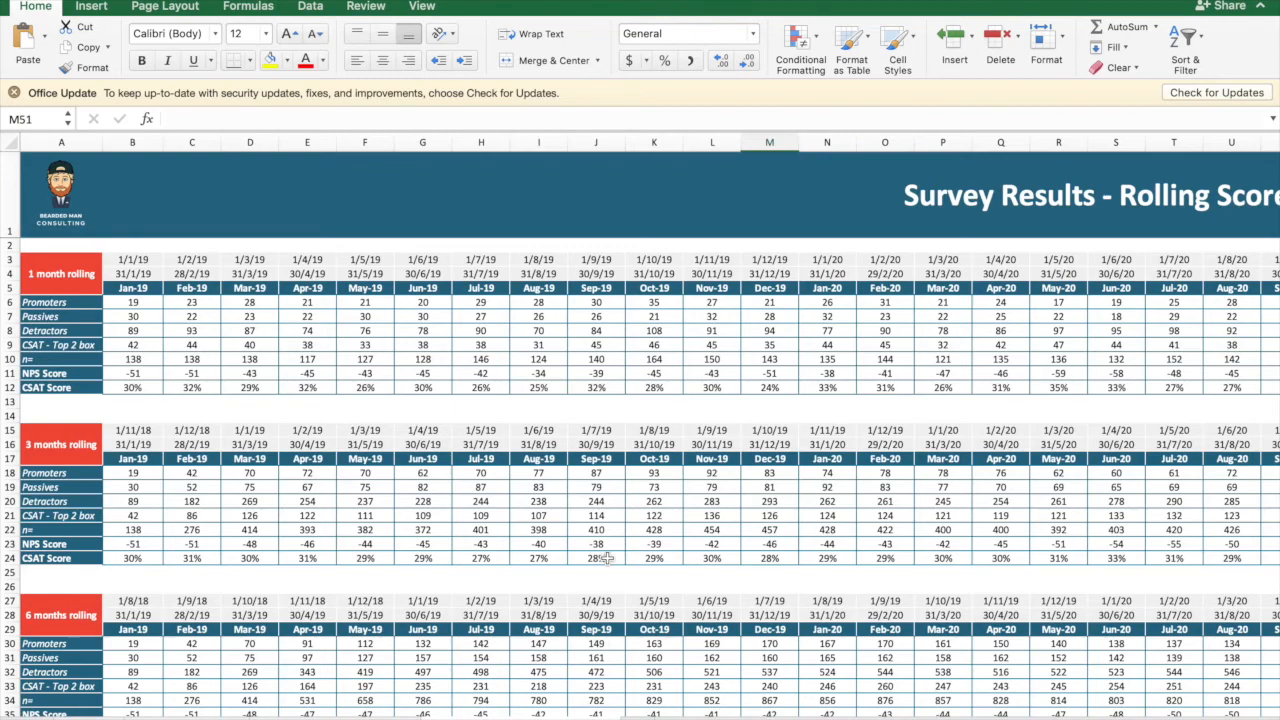
pyautogui.scroll(-1, 607, 558)
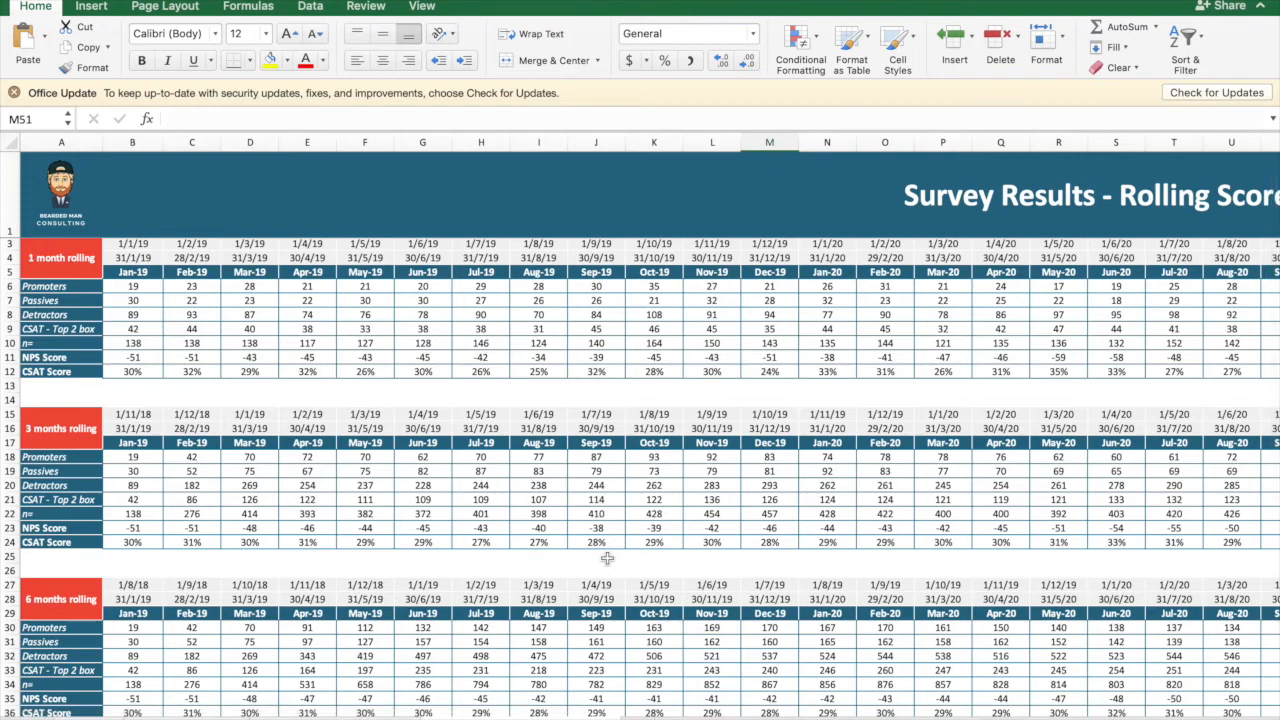
pyautogui.scroll(-6, 607, 558)
pyautogui.scroll(7, 607, 558)
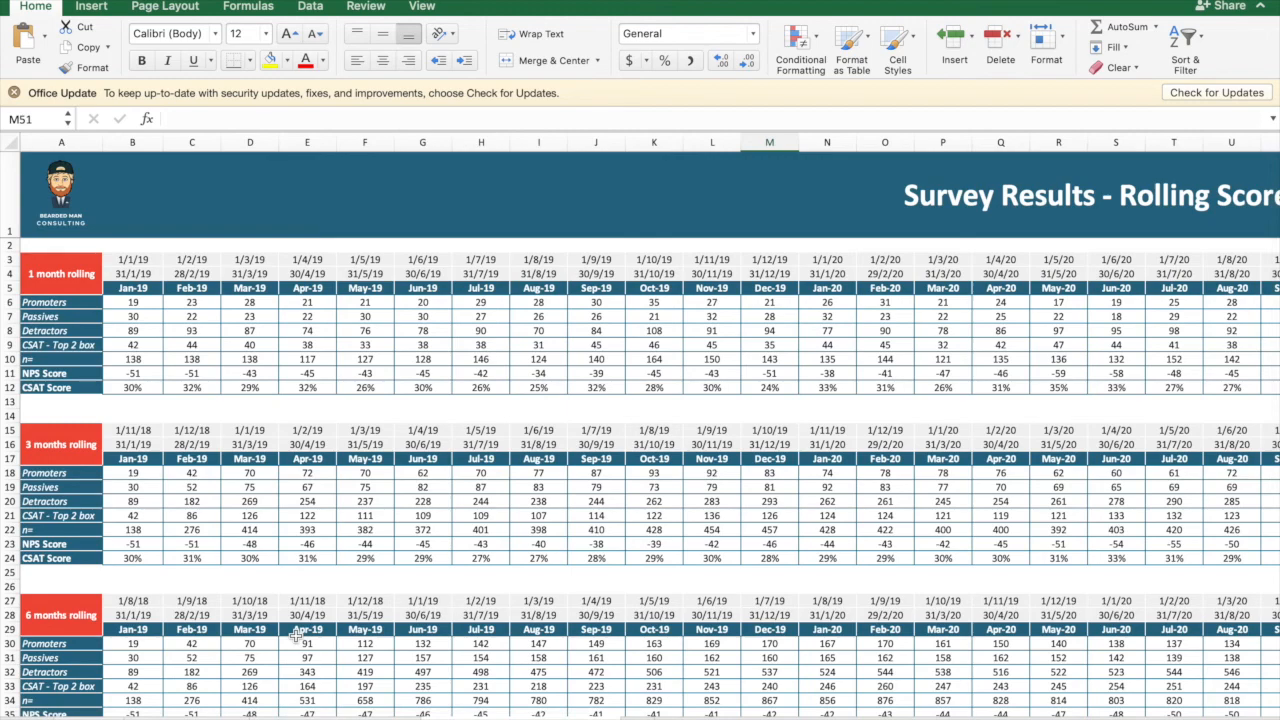
pyautogui.click(376, 629)
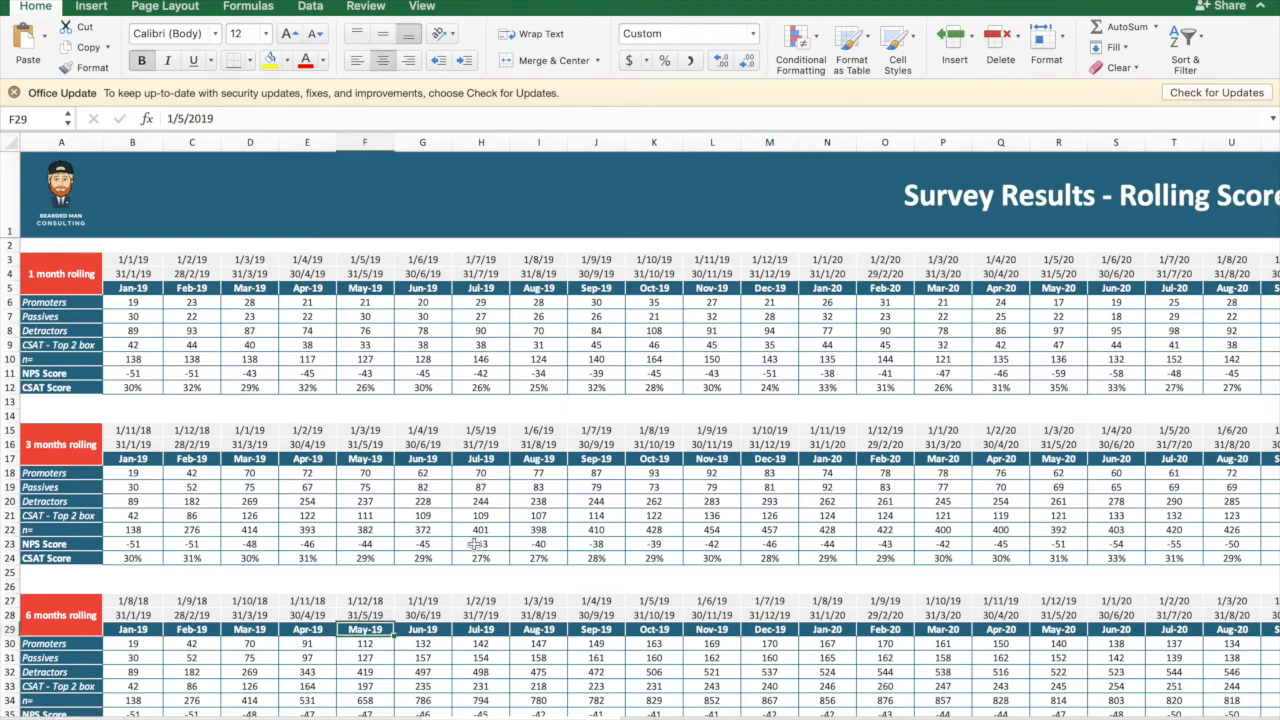
pyautogui.press('ctrl+super+space')
pyautogui.click(519, 190)
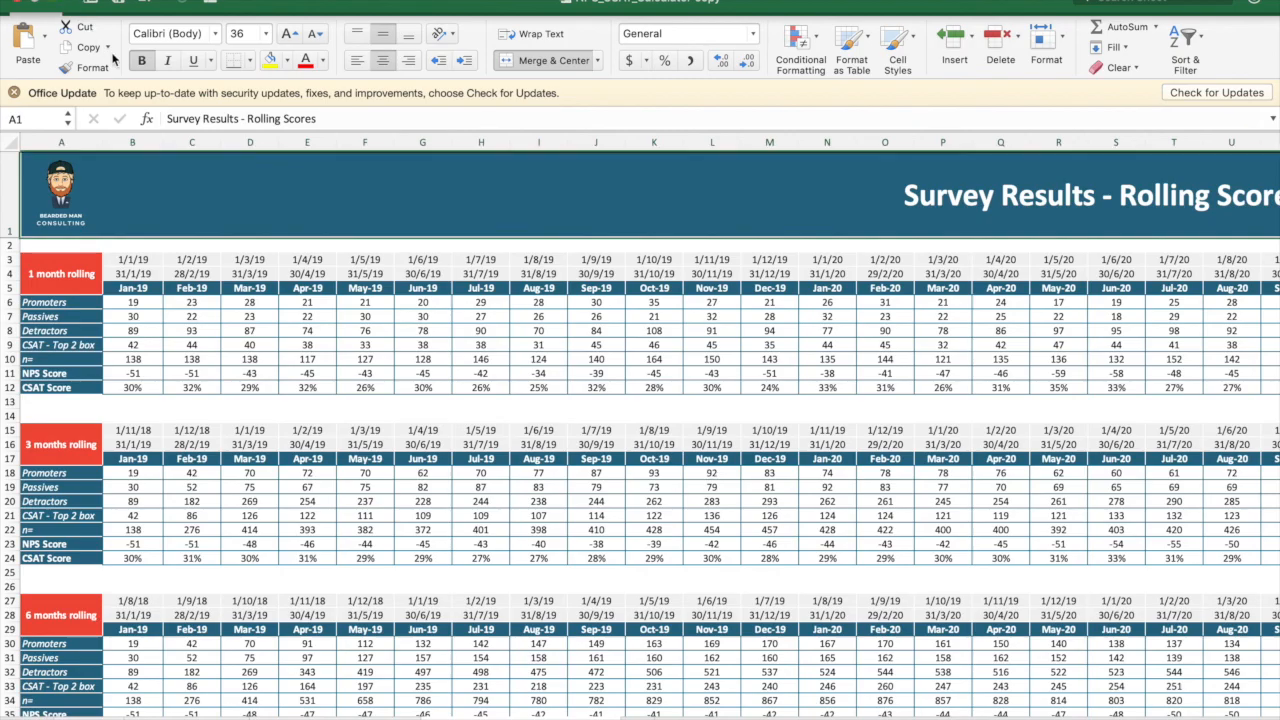
pyautogui.press('ctrl+super+f')
pyautogui.press('super+shift+5')
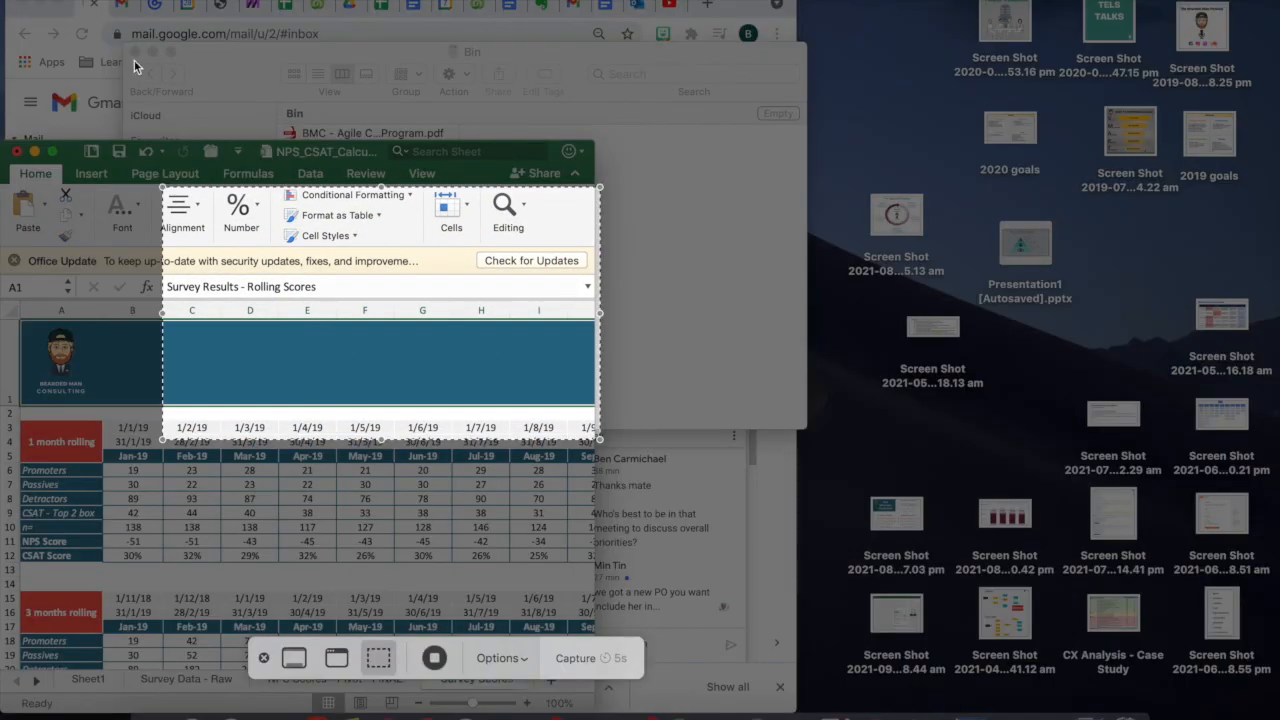